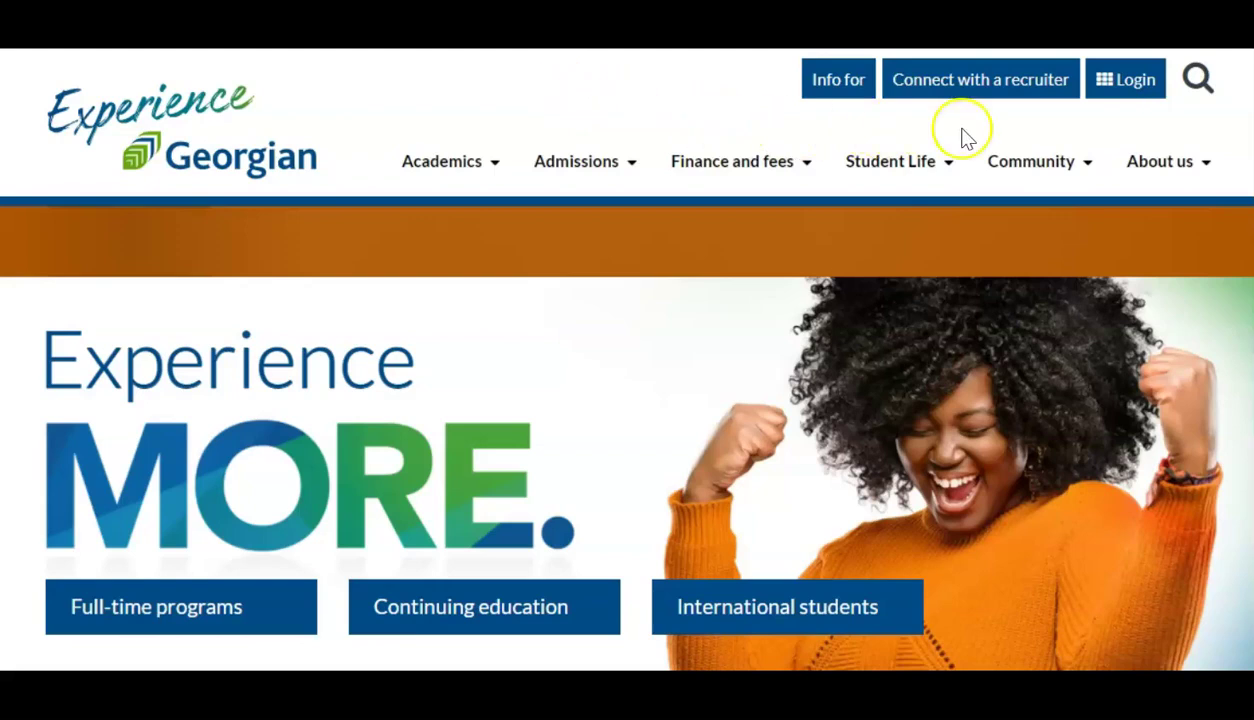
Step: Bring up the Georgian College account login list with Banner, Blackboard, Student Portal and Student Email
{"action": "left_click", "coordinate": [1129, 98]}
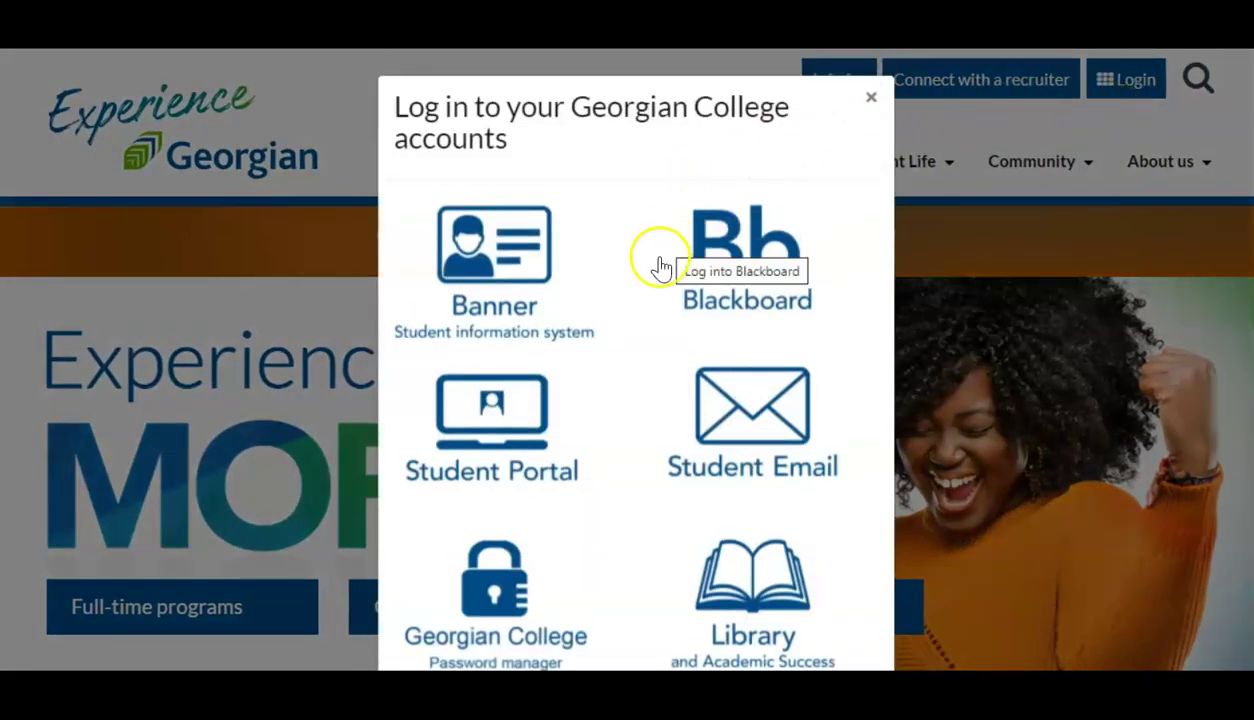
Step: Enter the Student Portal and scroll down to the My Quick Links section
{"action": "left_click", "coordinate": [558, 405]}
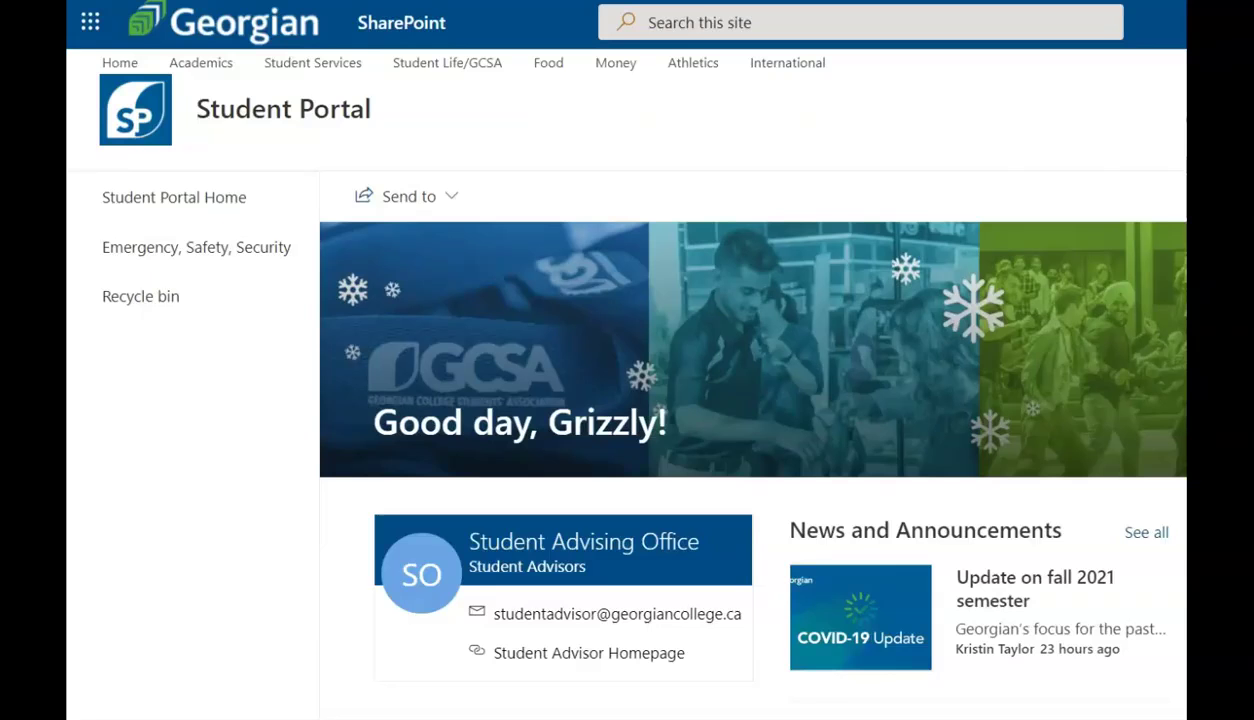
{"action": "scroll", "coordinate": [750, 460], "scroll_direction": "down", "scroll_amount": 7}
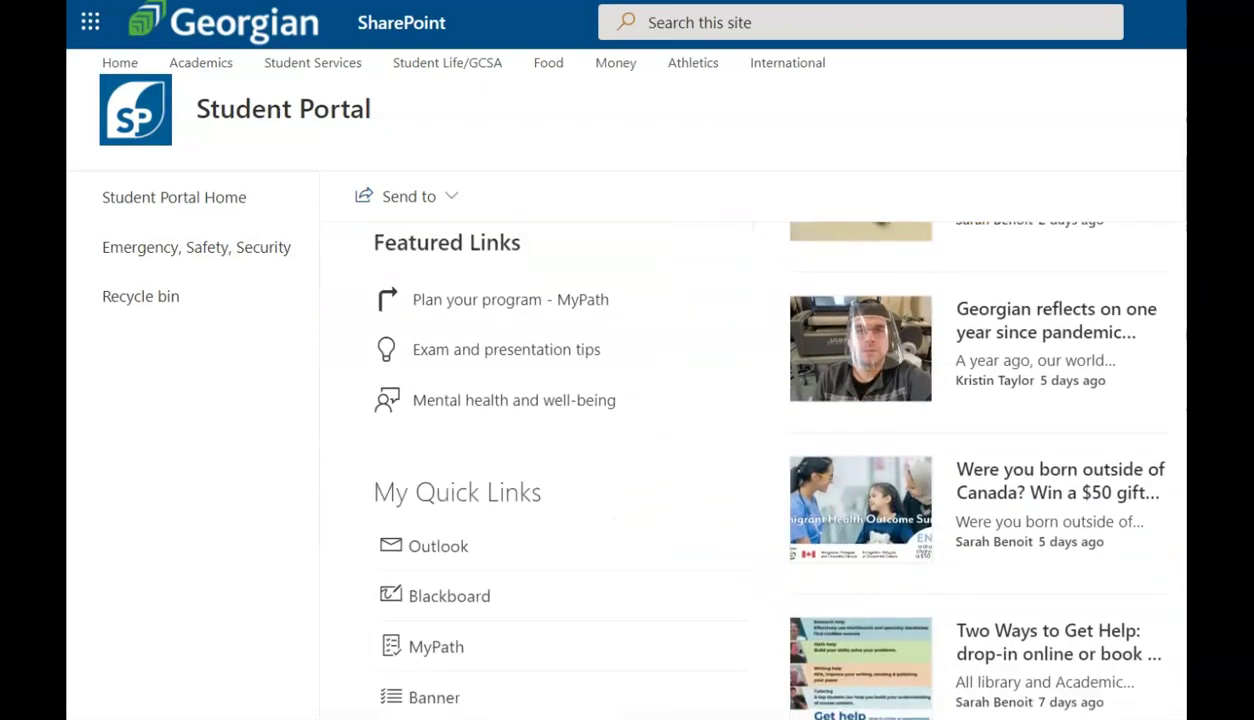
{"action": "scroll", "coordinate": [750, 460], "scroll_direction": "down", "scroll_amount": 1}
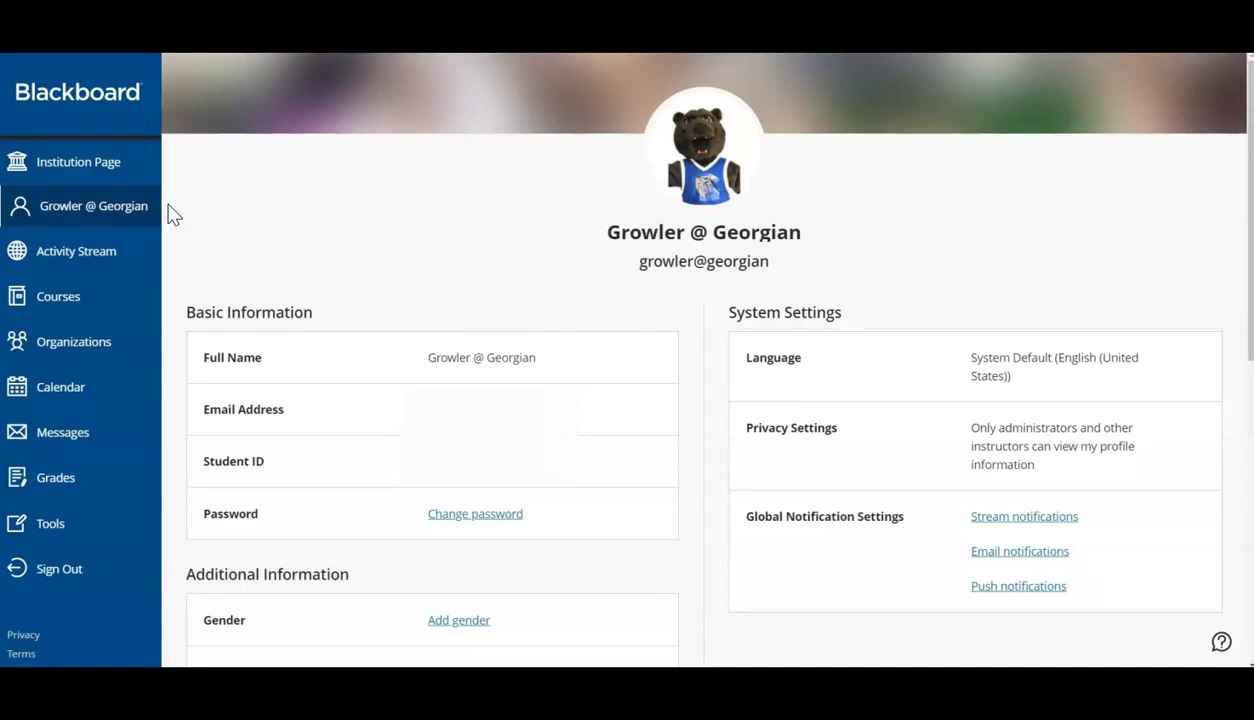
Step: Open your own Blackboard profile from your name in the left navigation
{"action": "left_click", "coordinate": [168, 215]}
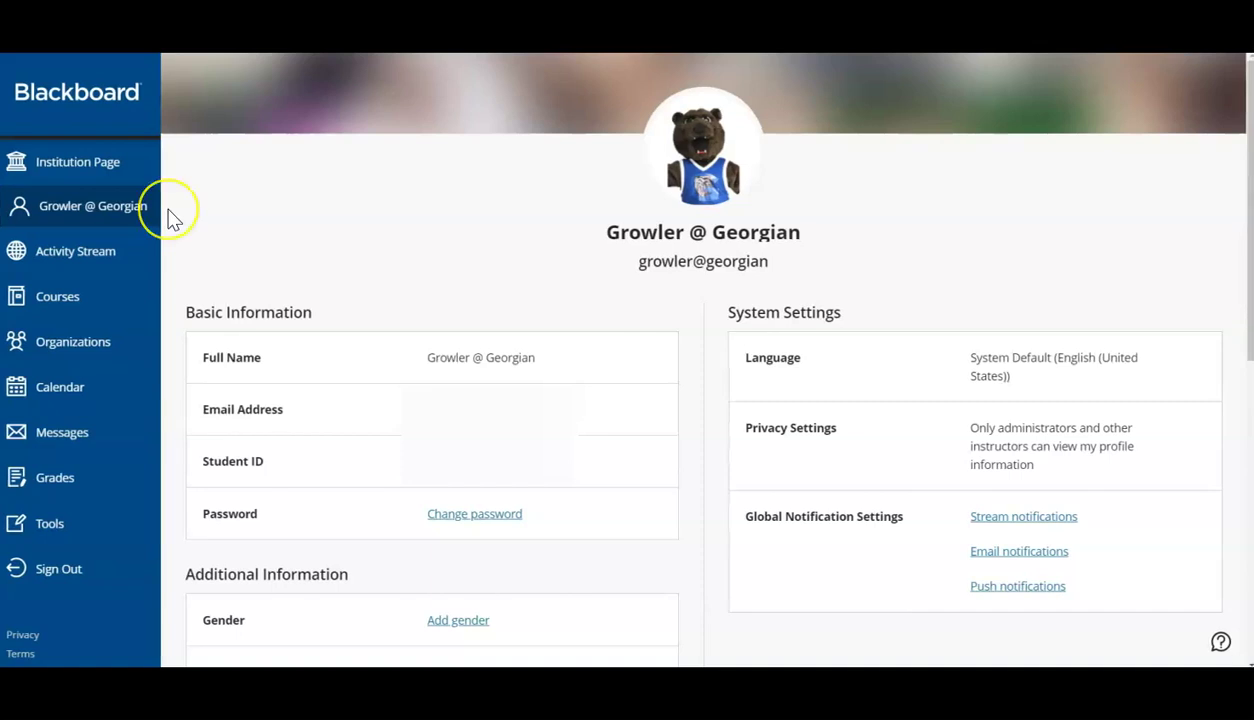
Step: Show the Activity Stream of upcoming and recent course events and due dates
{"action": "left_click", "coordinate": [173, 235]}
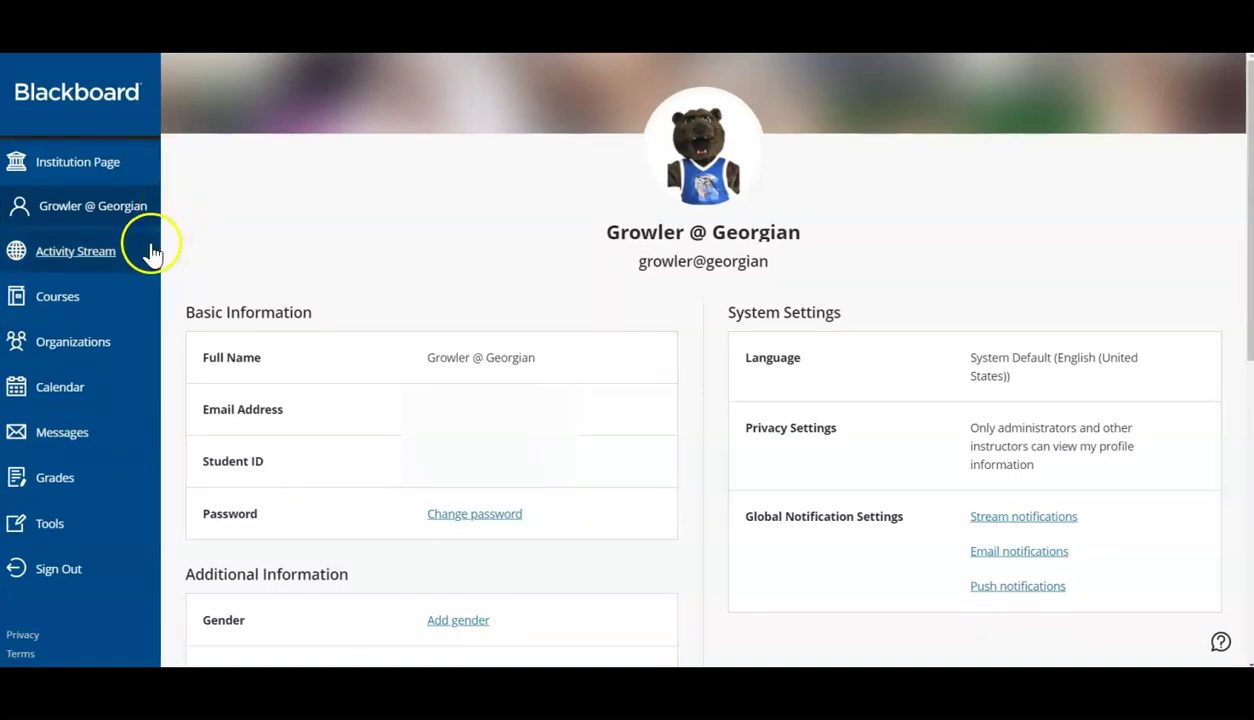
{"action": "left_click", "coordinate": [148, 250]}
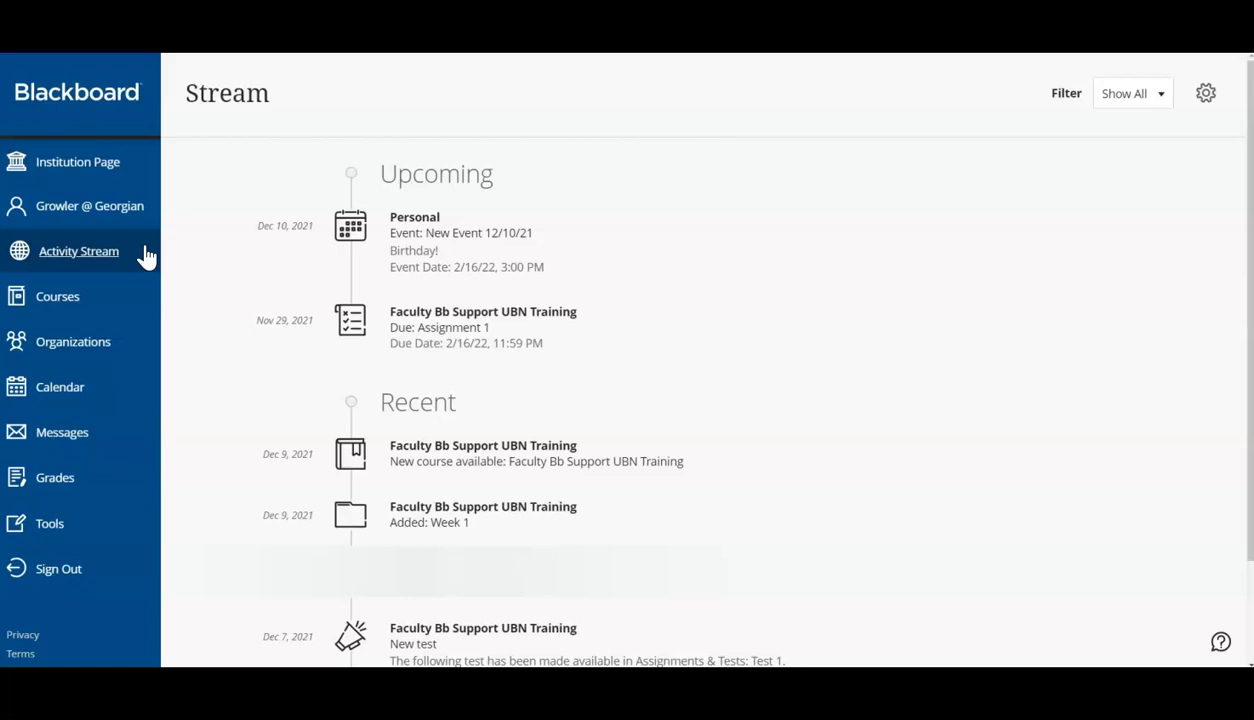
Step: Show Courses as a card grid and star Faculty Bb Support UBN Training as a favorite
{"action": "left_click", "coordinate": [143, 255]}
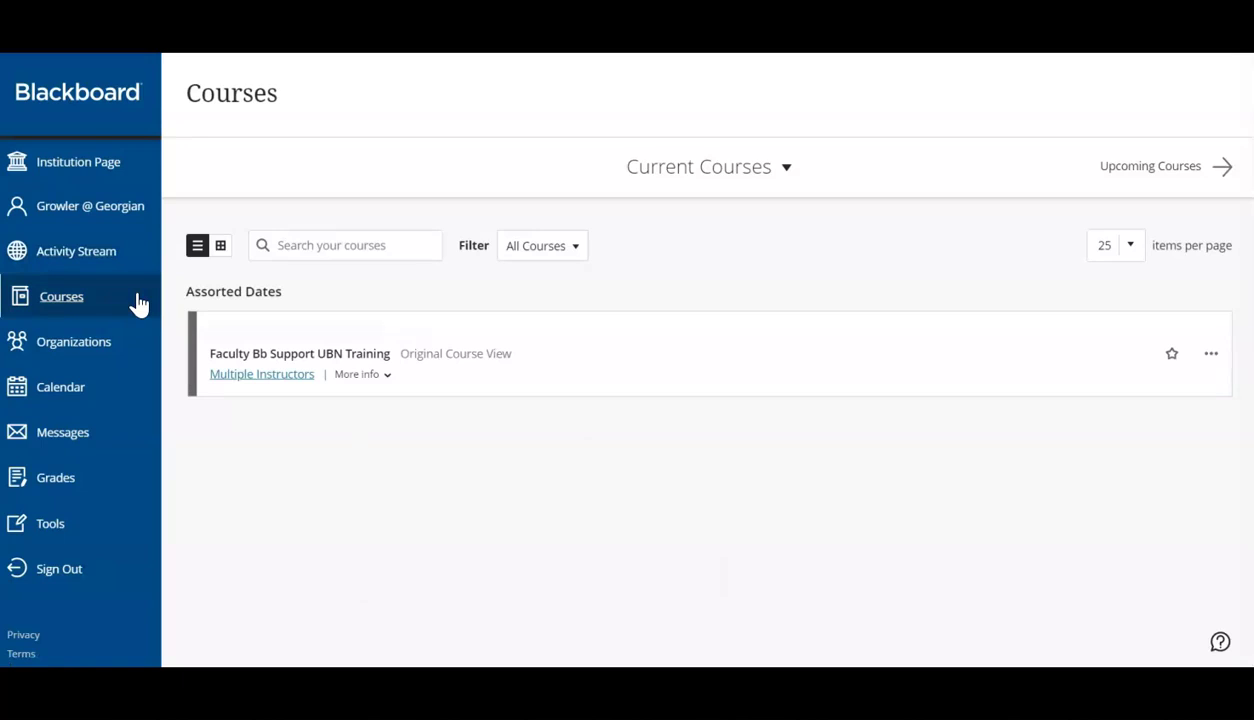
{"action": "left_click", "coordinate": [220, 250]}
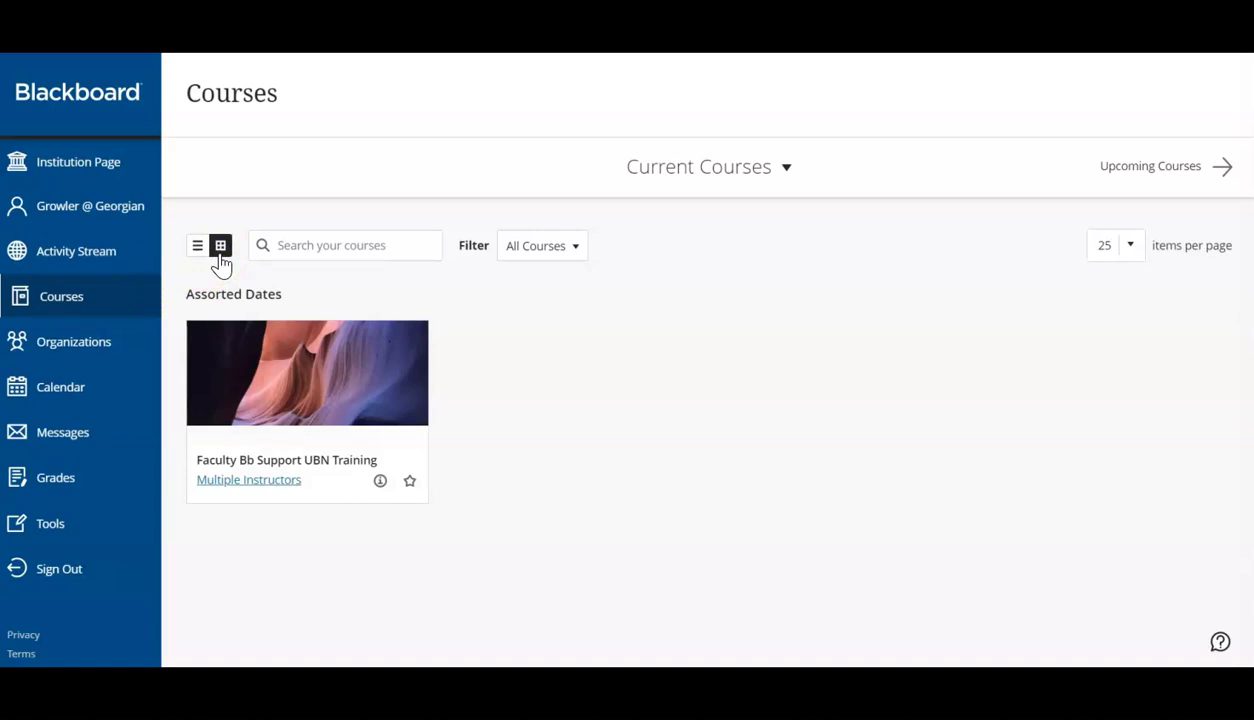
{"action": "left_click", "coordinate": [455, 482]}
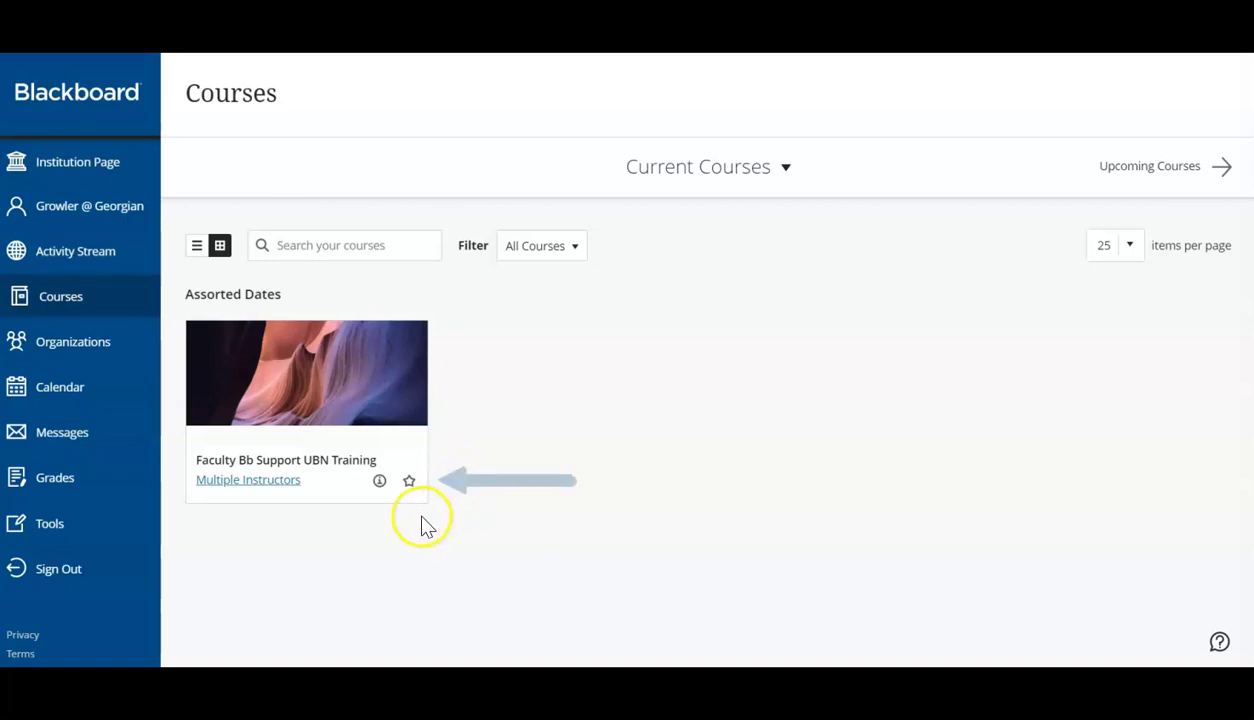
{"action": "left_click", "coordinate": [409, 479]}
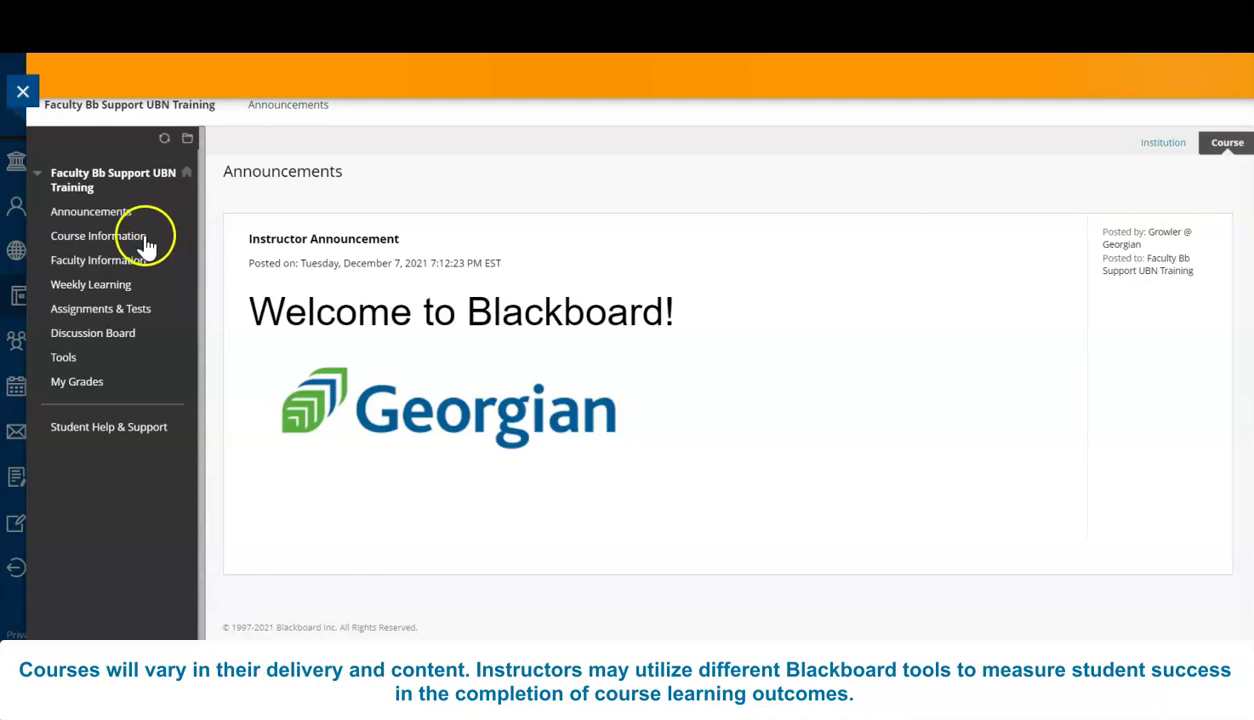
Step: Review Course Information and Faculty Information, then open the Weekly Learning folders Week 1–6
{"action": "left_click", "coordinate": [145, 240]}
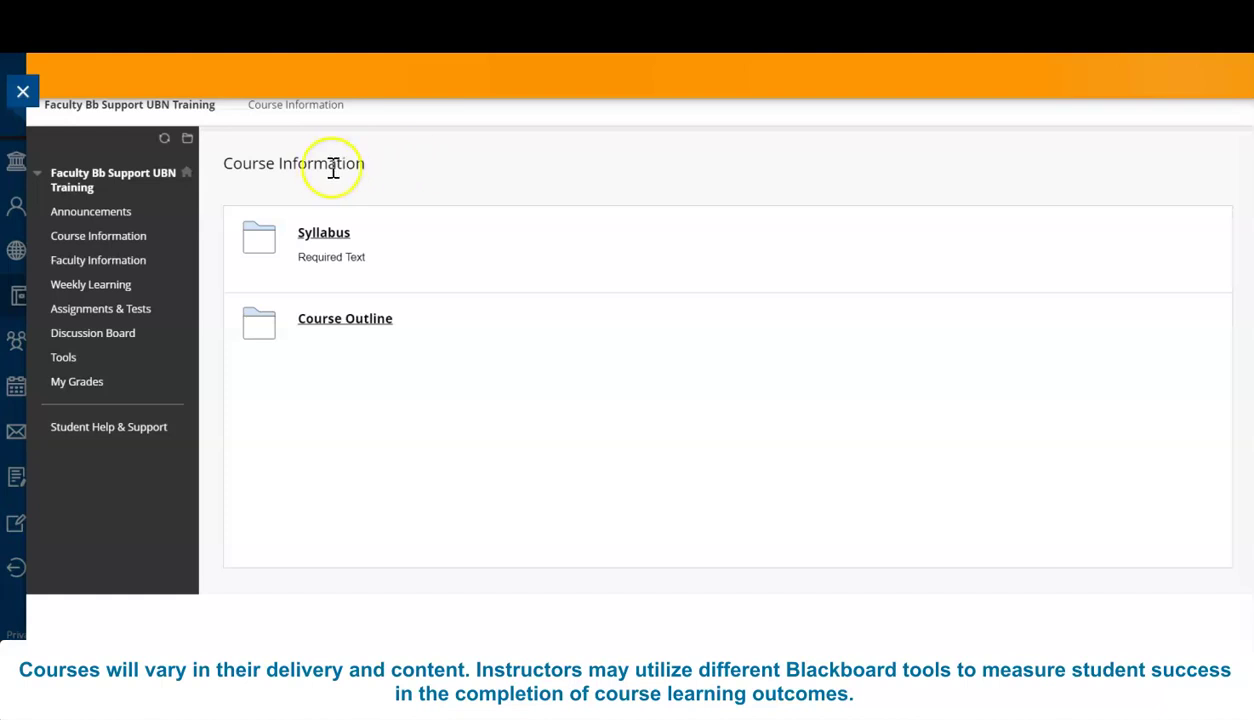
{"action": "left_click", "coordinate": [128, 264]}
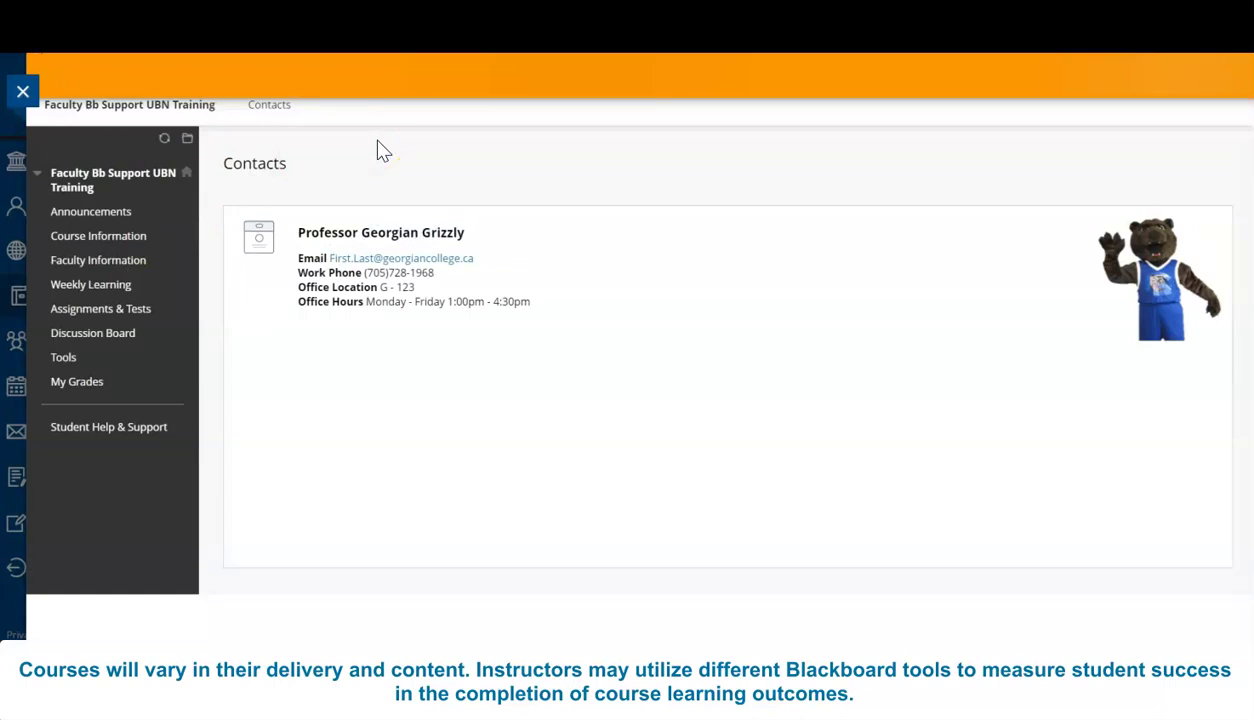
{"action": "left_click", "coordinate": [165, 258]}
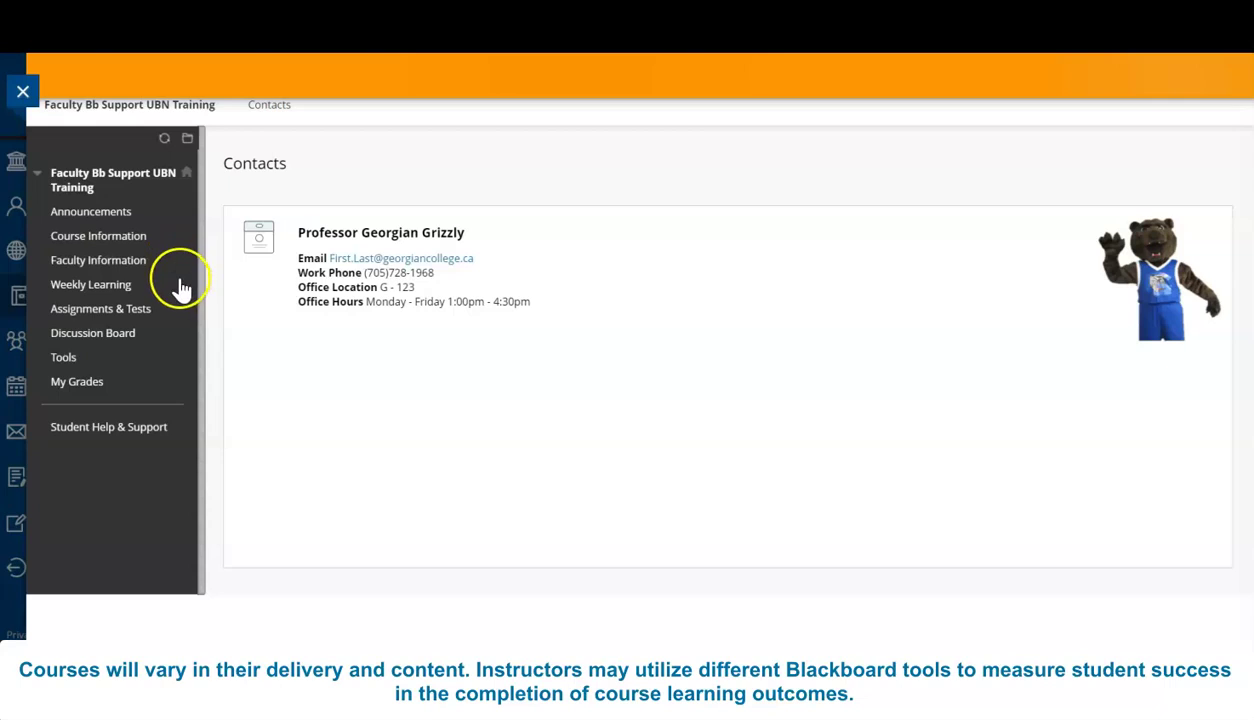
{"action": "left_click", "coordinate": [130, 288]}
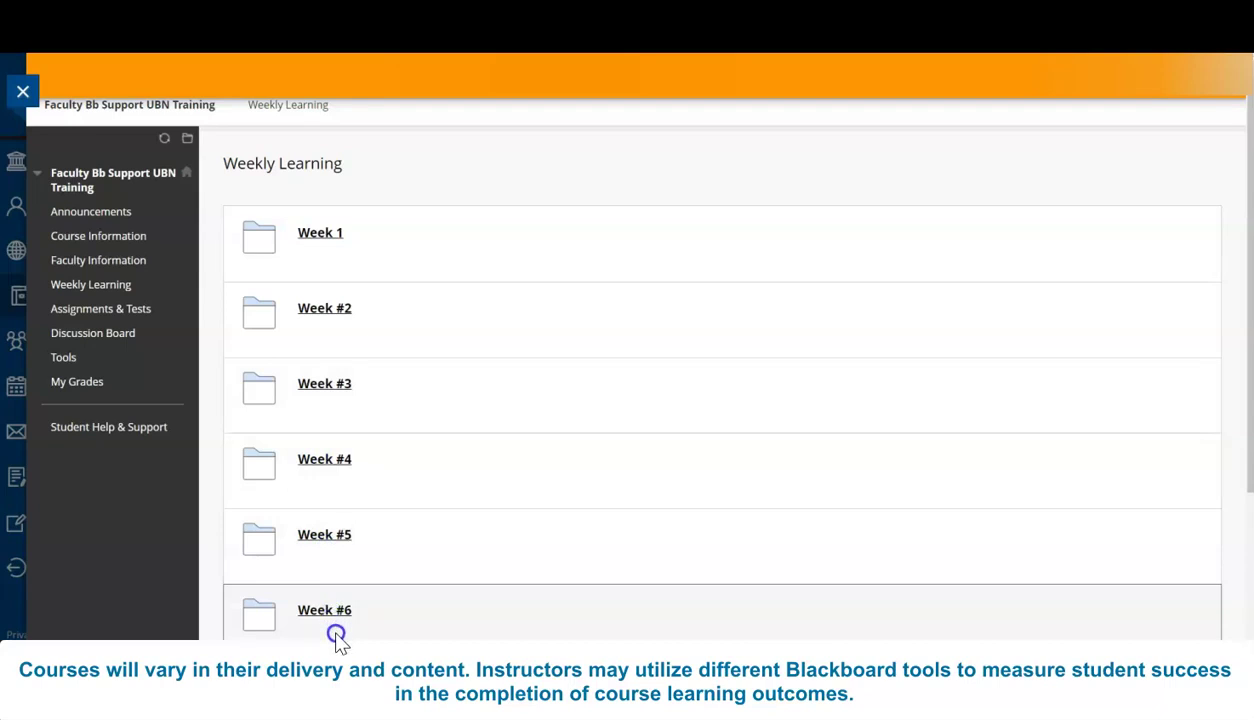
Step: Open Assignments & Tests, try Browse Local Files on Example Assignment, then view Test 1
{"action": "left_click", "coordinate": [191, 299]}
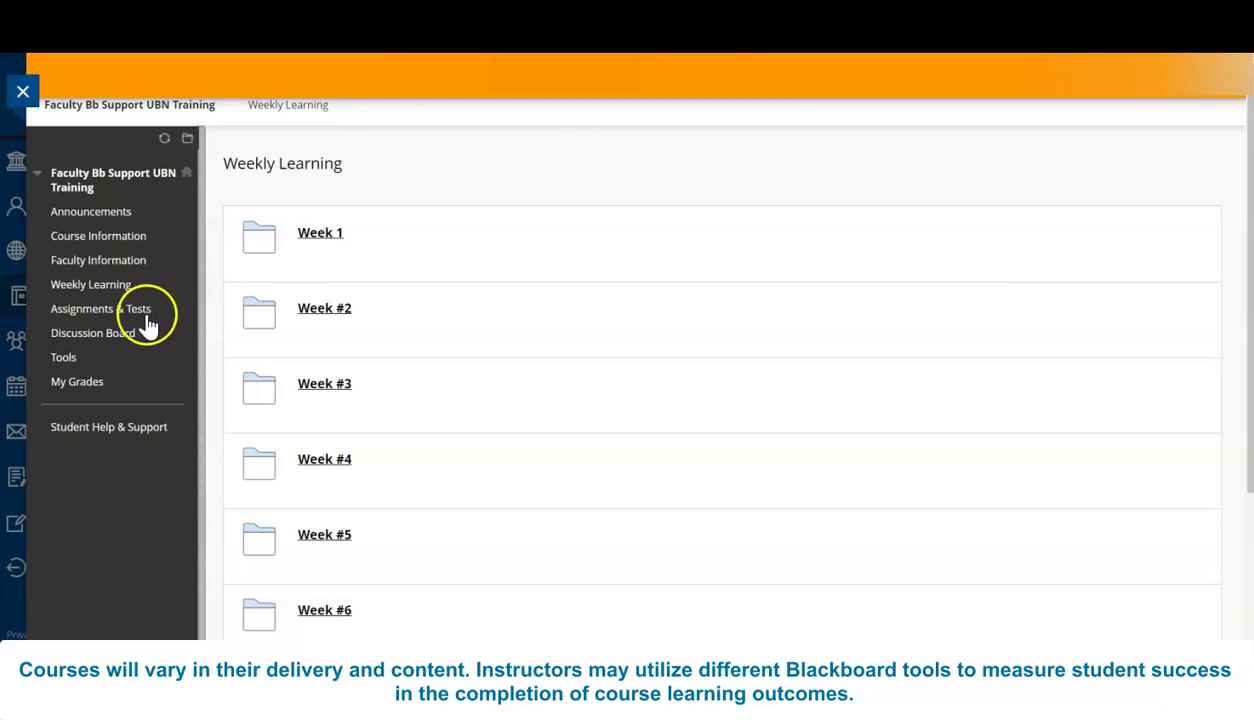
{"action": "left_click", "coordinate": [146, 314]}
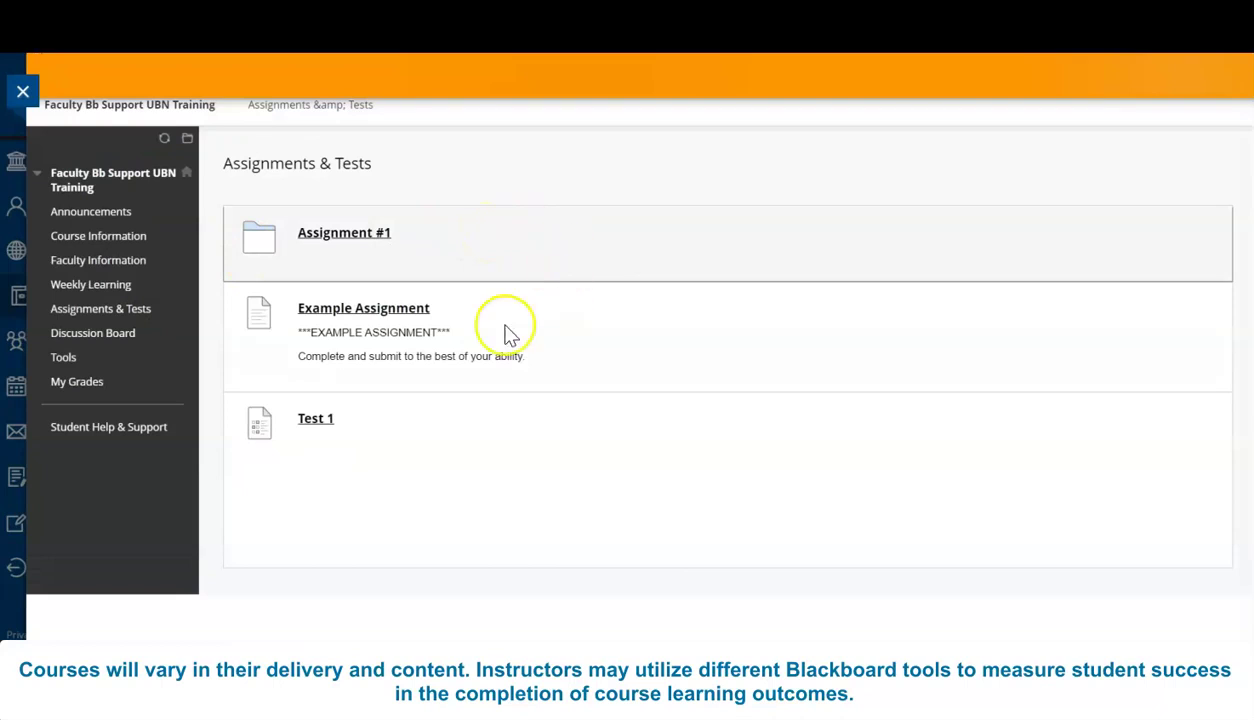
{"action": "left_click", "coordinate": [407, 322]}
{"action": "scroll", "coordinate": [413, 325], "scroll_direction": "down", "scroll_amount": 1}
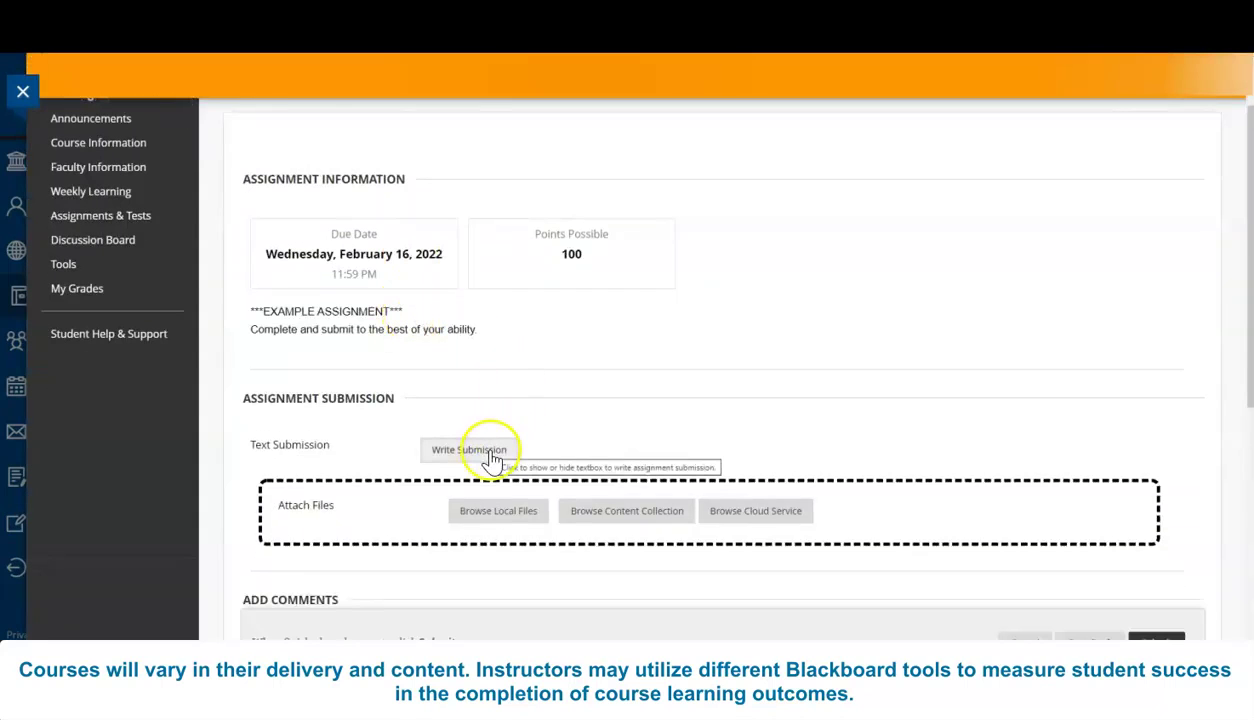
{"action": "left_click", "coordinate": [541, 522]}
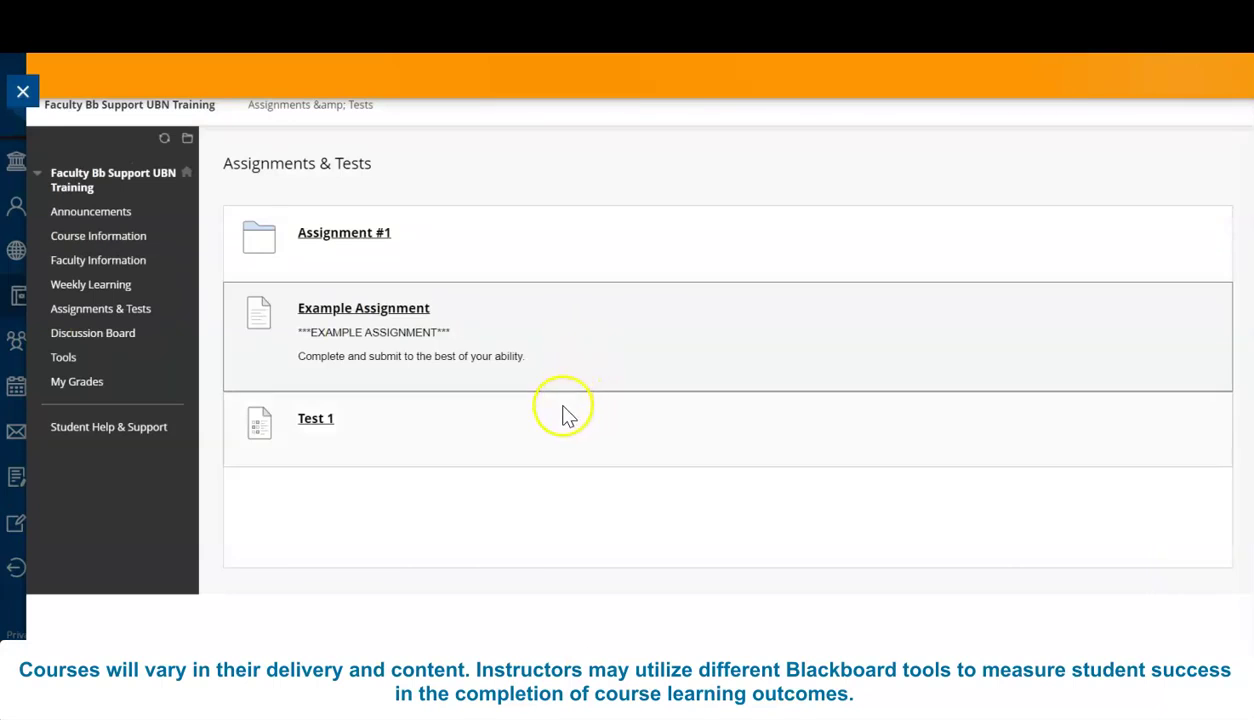
{"action": "left_click", "coordinate": [316, 425]}
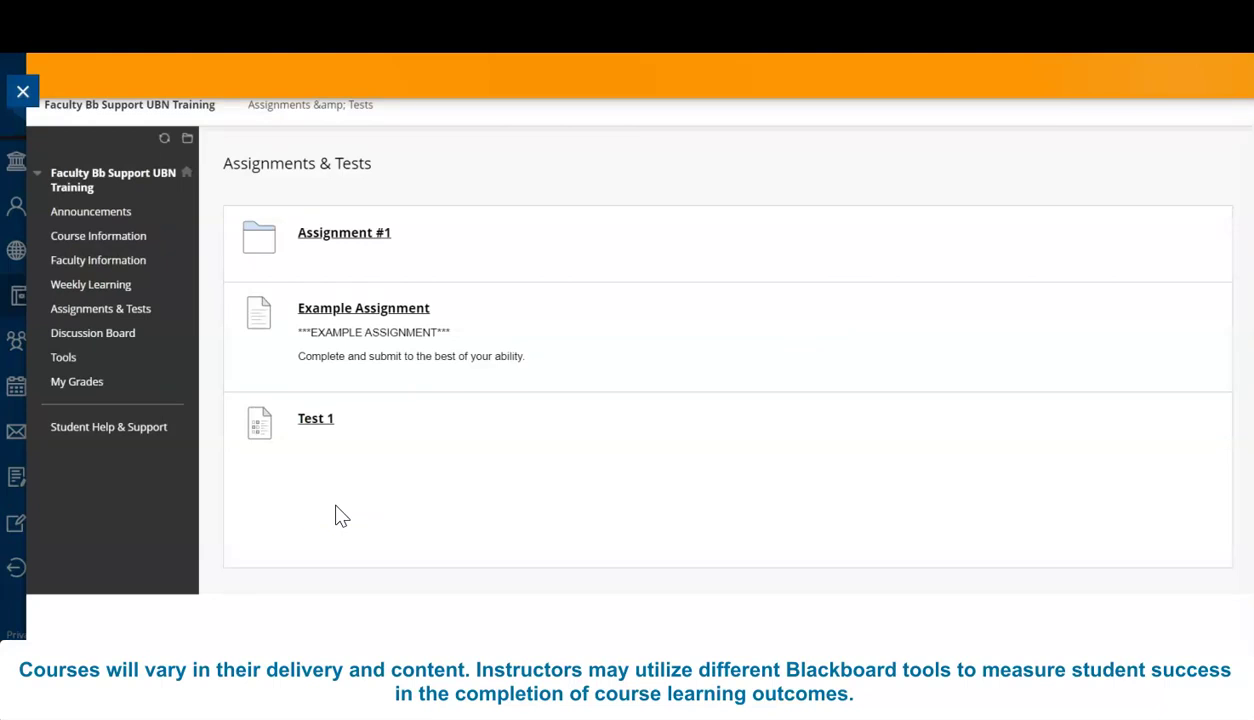
Step: Open the thread in forum Discussion Board 2 and start a reply to its post
{"action": "left_click", "coordinate": [120, 340]}
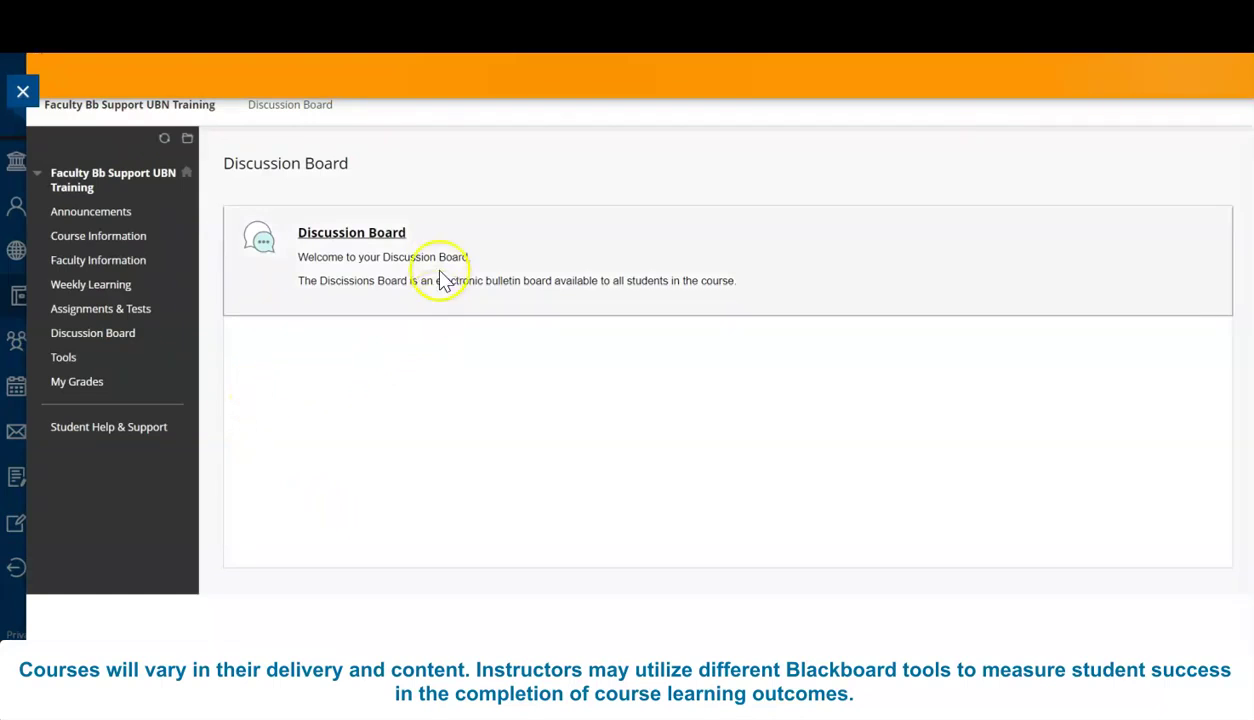
{"action": "left_click", "coordinate": [385, 234]}
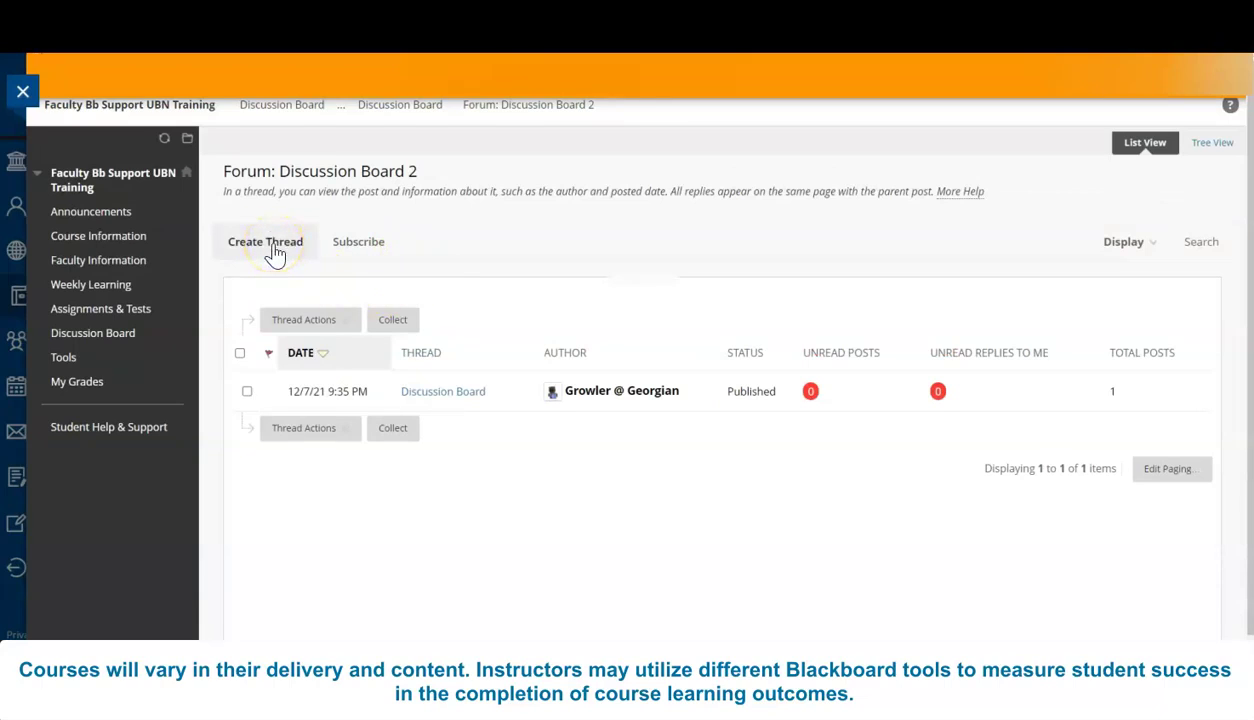
{"action": "left_click", "coordinate": [470, 395]}
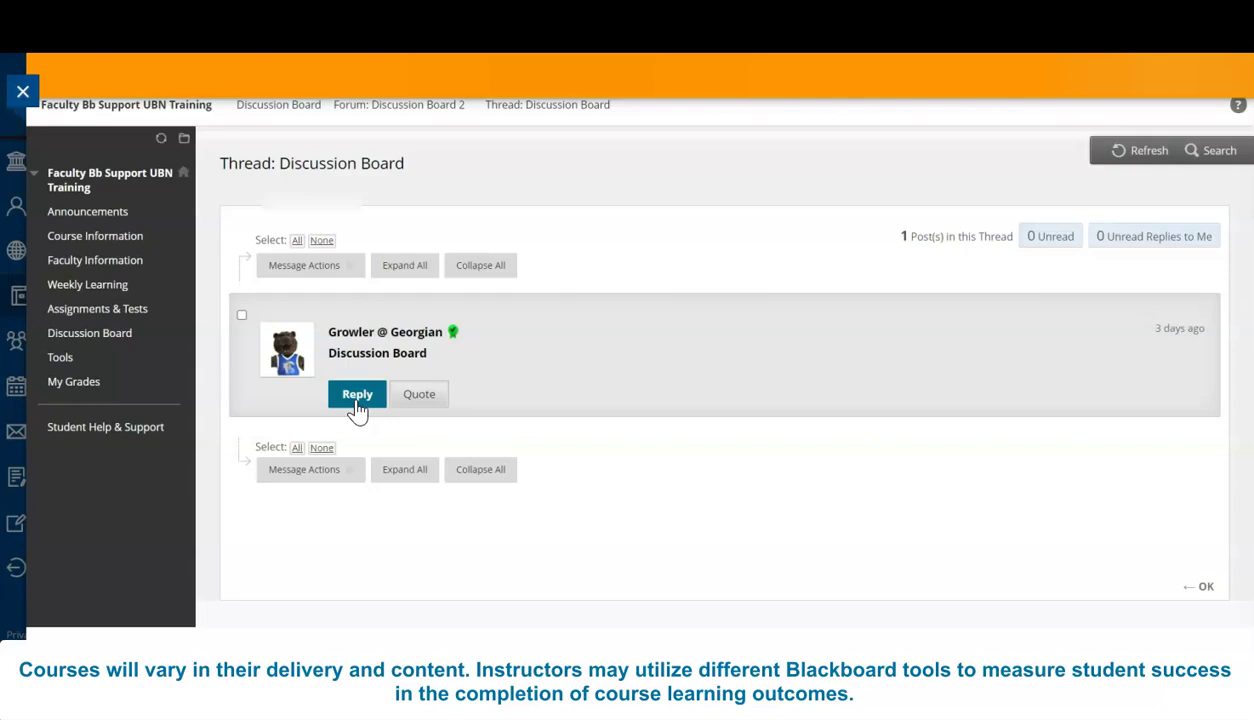
{"action": "left_click", "coordinate": [358, 405]}
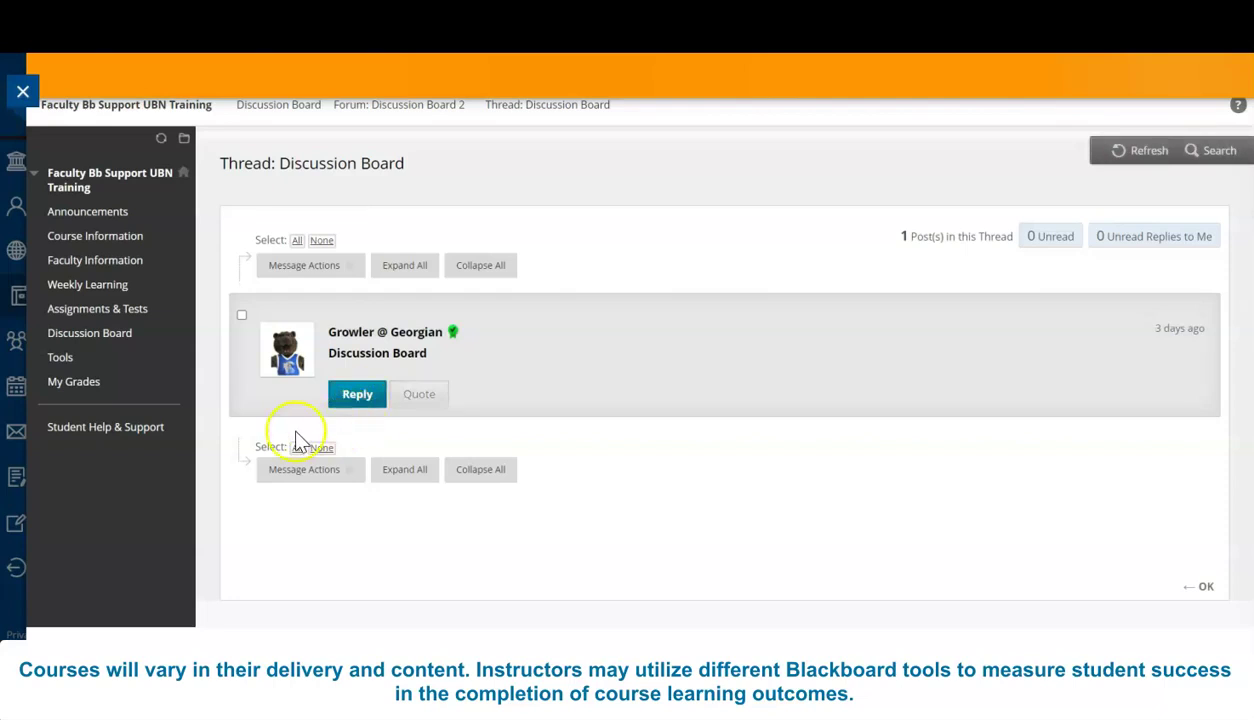
Step: Open My Grades and try the Graded, Upcoming and Submitted filters, ending on Submitted
{"action": "left_click", "coordinate": [80, 383]}
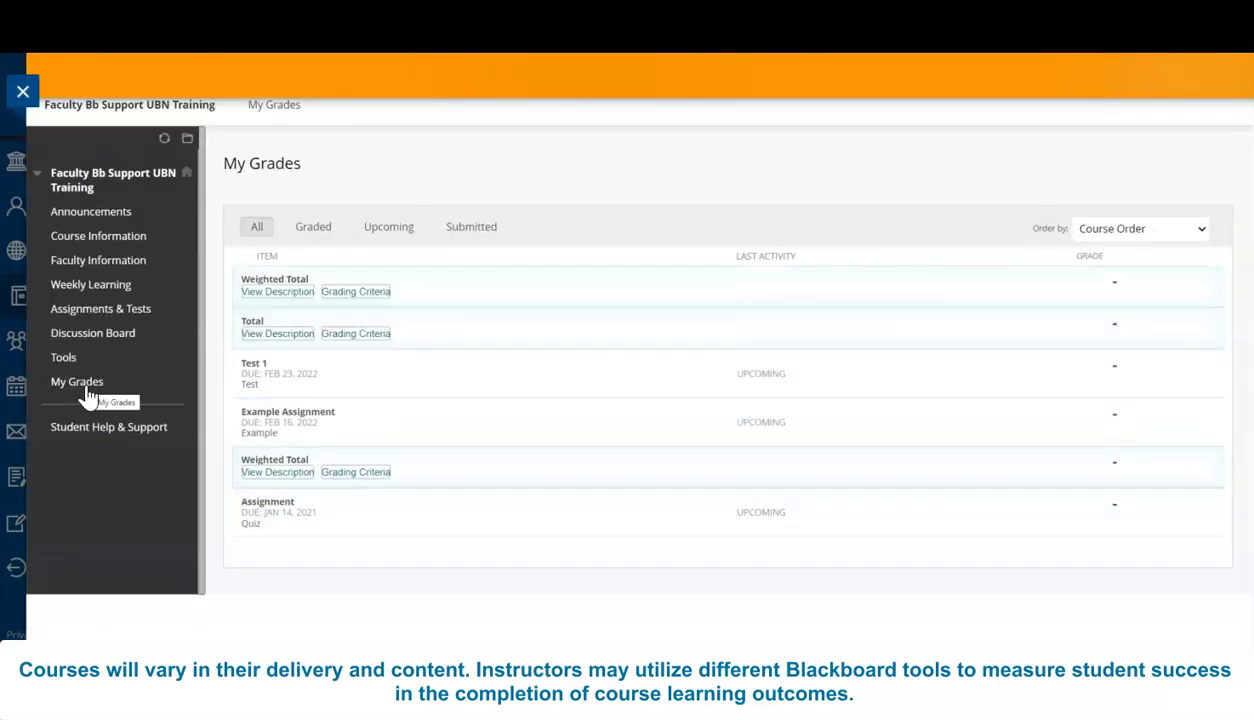
{"action": "left_click", "coordinate": [140, 390]}
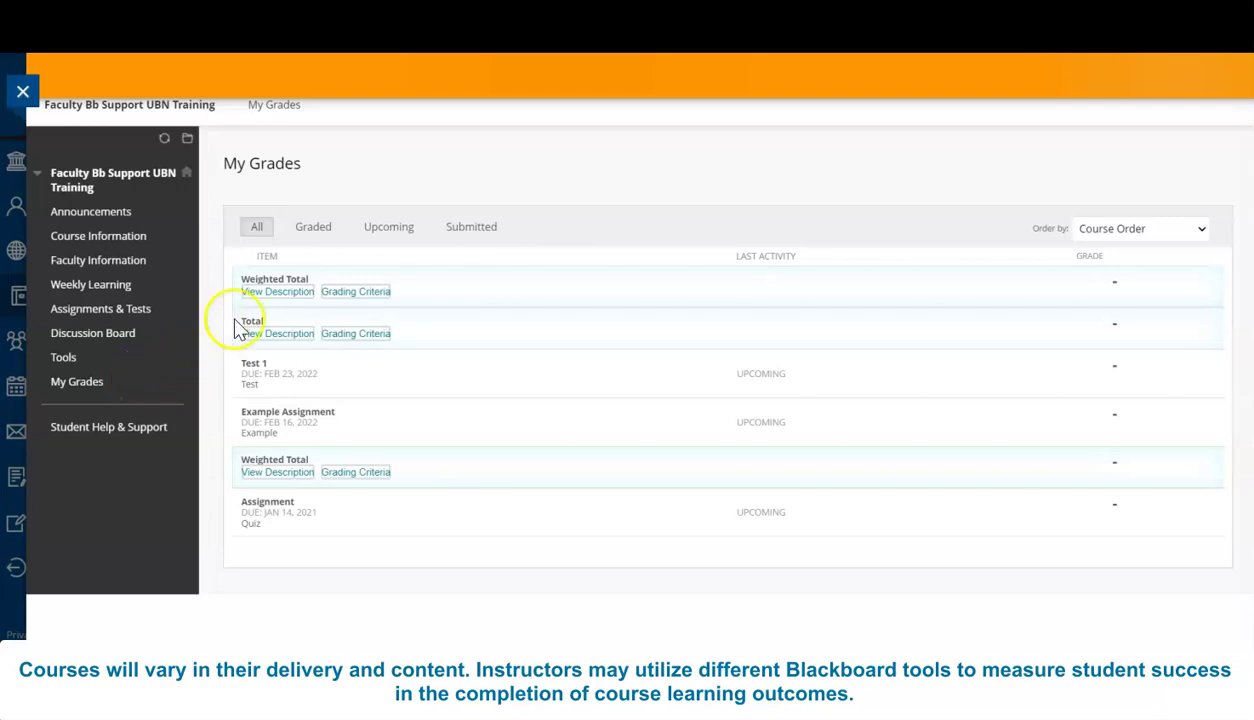
{"action": "left_click", "coordinate": [313, 229]}
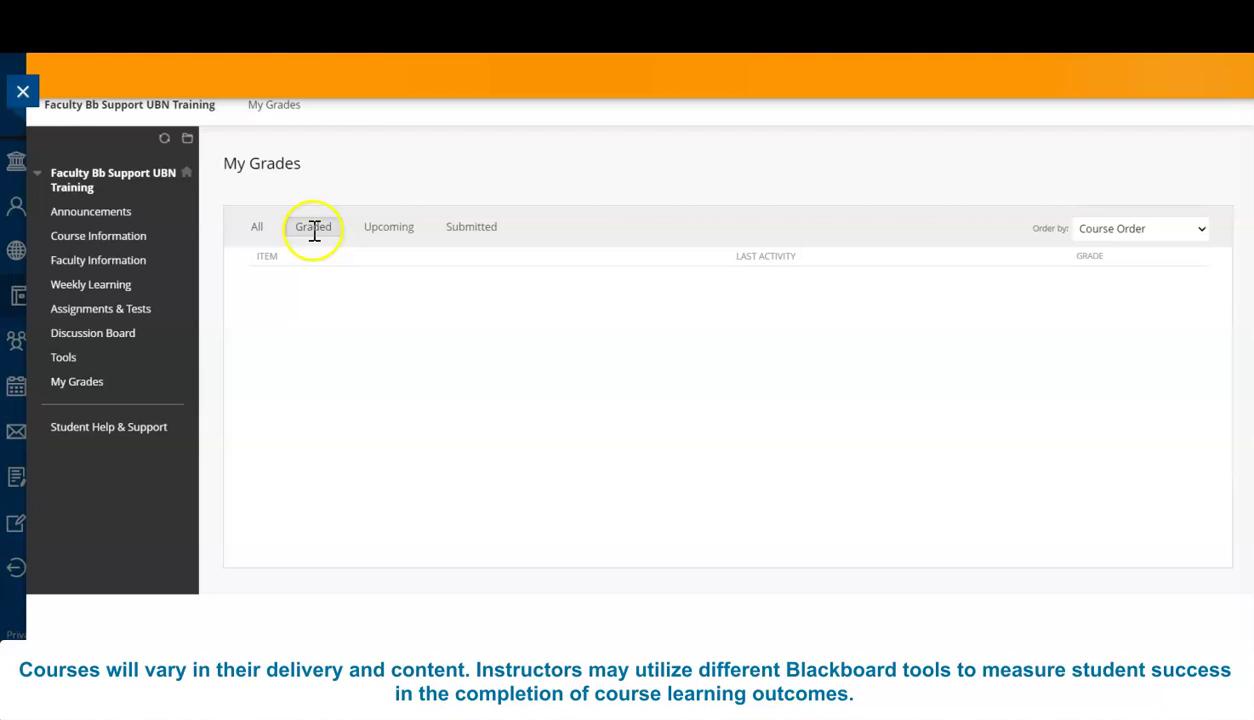
{"action": "left_click", "coordinate": [314, 229]}
{"action": "left_click", "coordinate": [394, 229]}
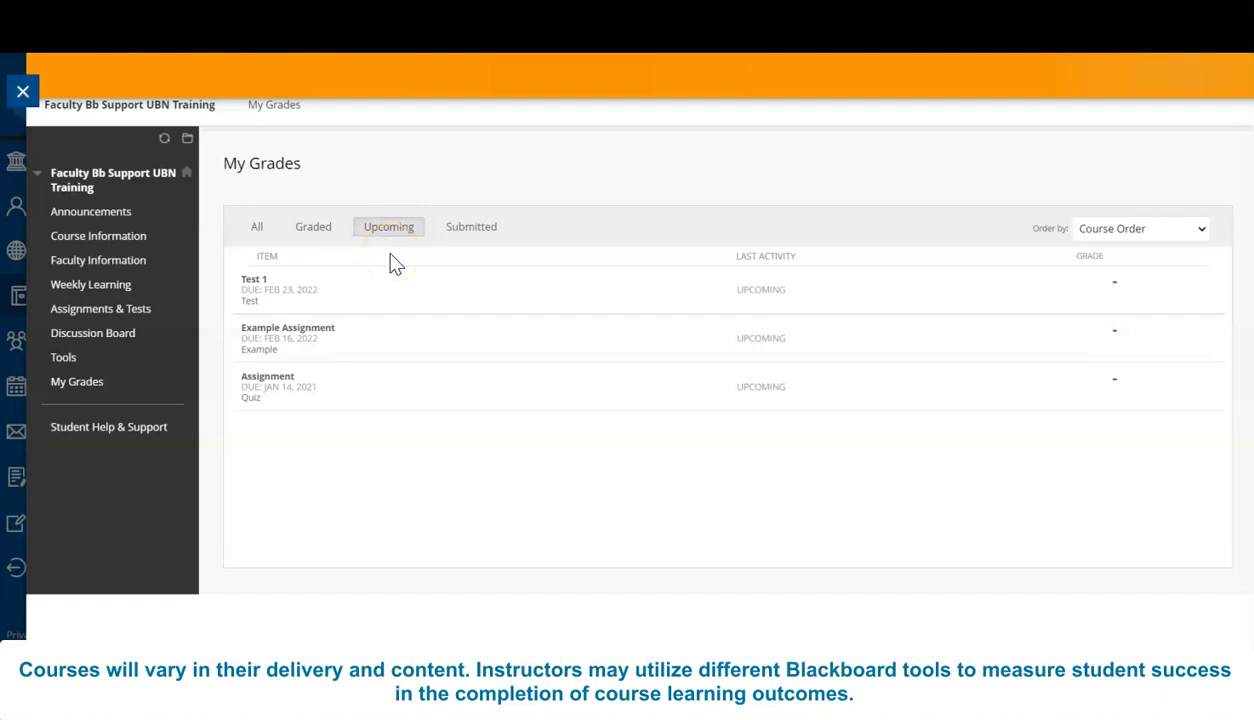
{"action": "left_click", "coordinate": [470, 229]}
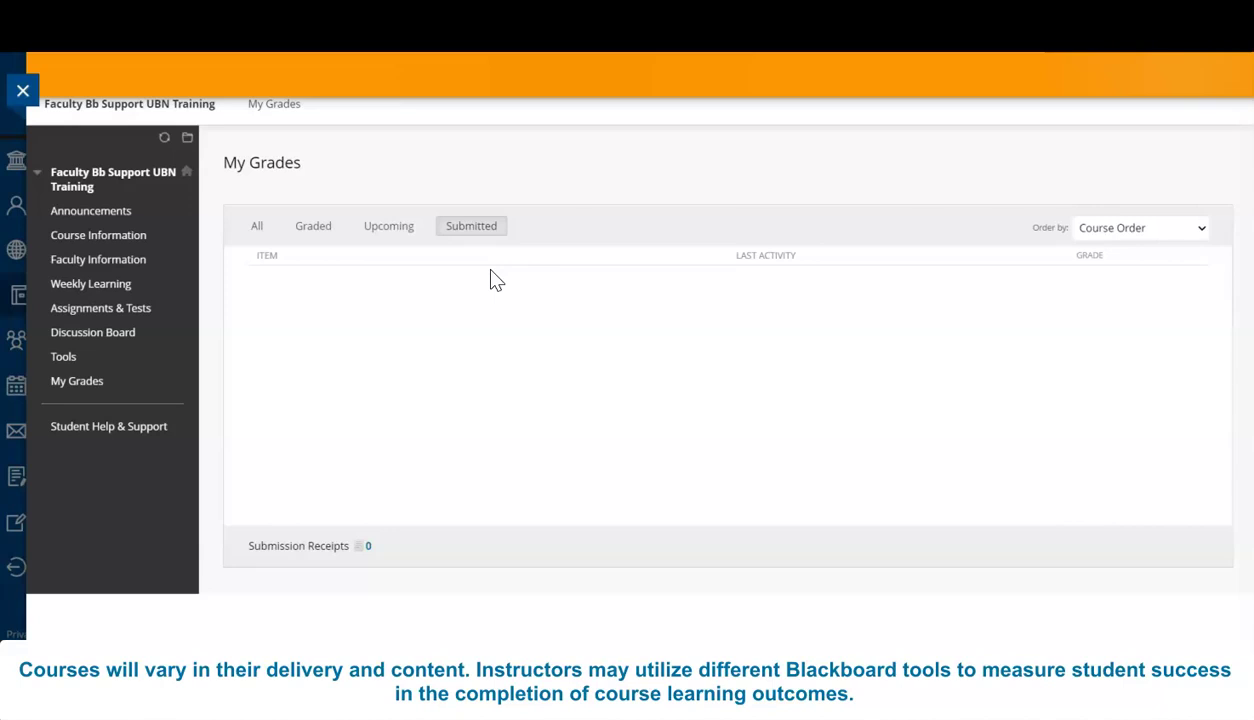
Step: Open Student Help & Support and scroll through the Blackboard Learn Help for Students page
{"action": "left_click", "coordinate": [82, 441]}
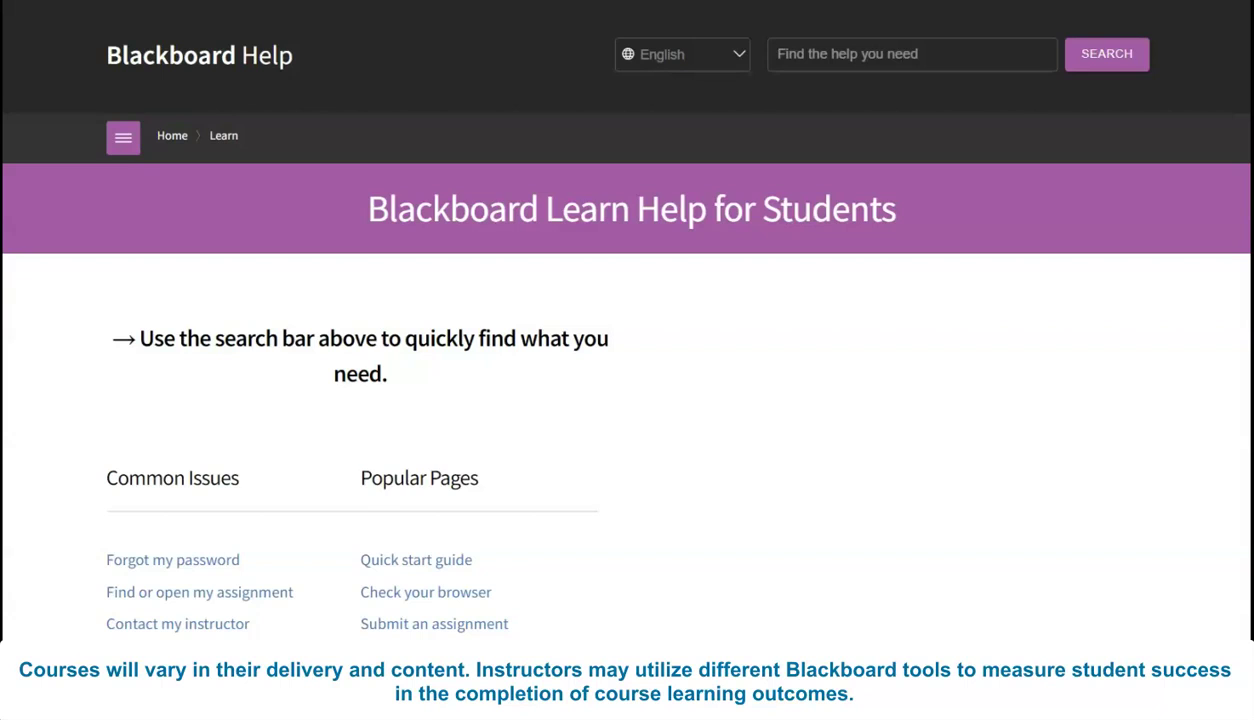
{"action": "scroll", "coordinate": [627, 400], "scroll_direction": "down", "scroll_amount": 5}
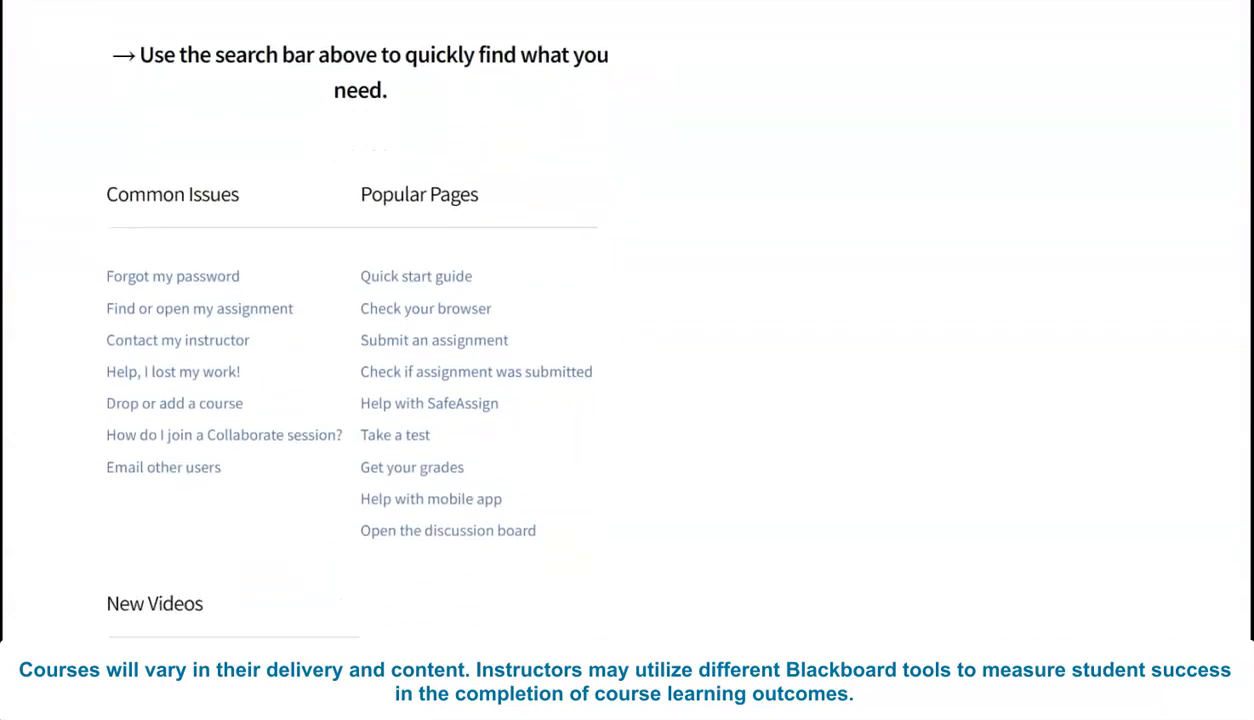
{"action": "scroll", "coordinate": [627, 320], "scroll_direction": "down", "scroll_amount": 5}
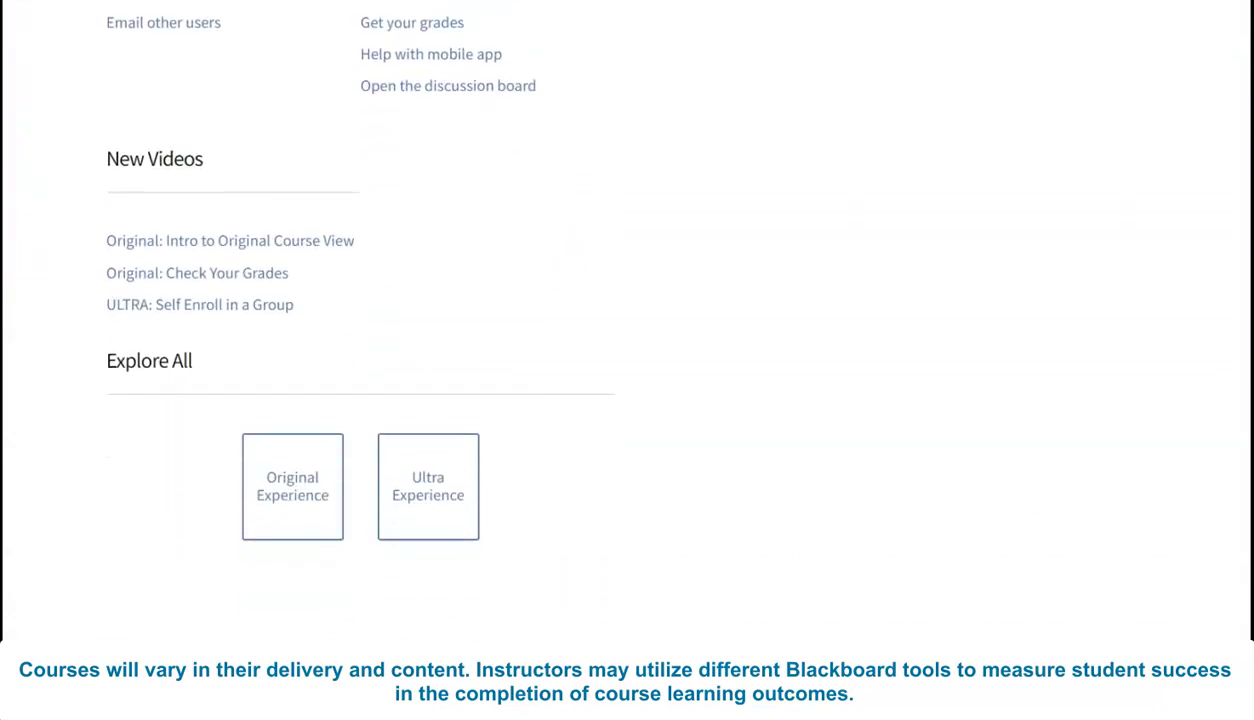
{"action": "scroll", "coordinate": [627, 320], "scroll_direction": "down", "scroll_amount": 5}
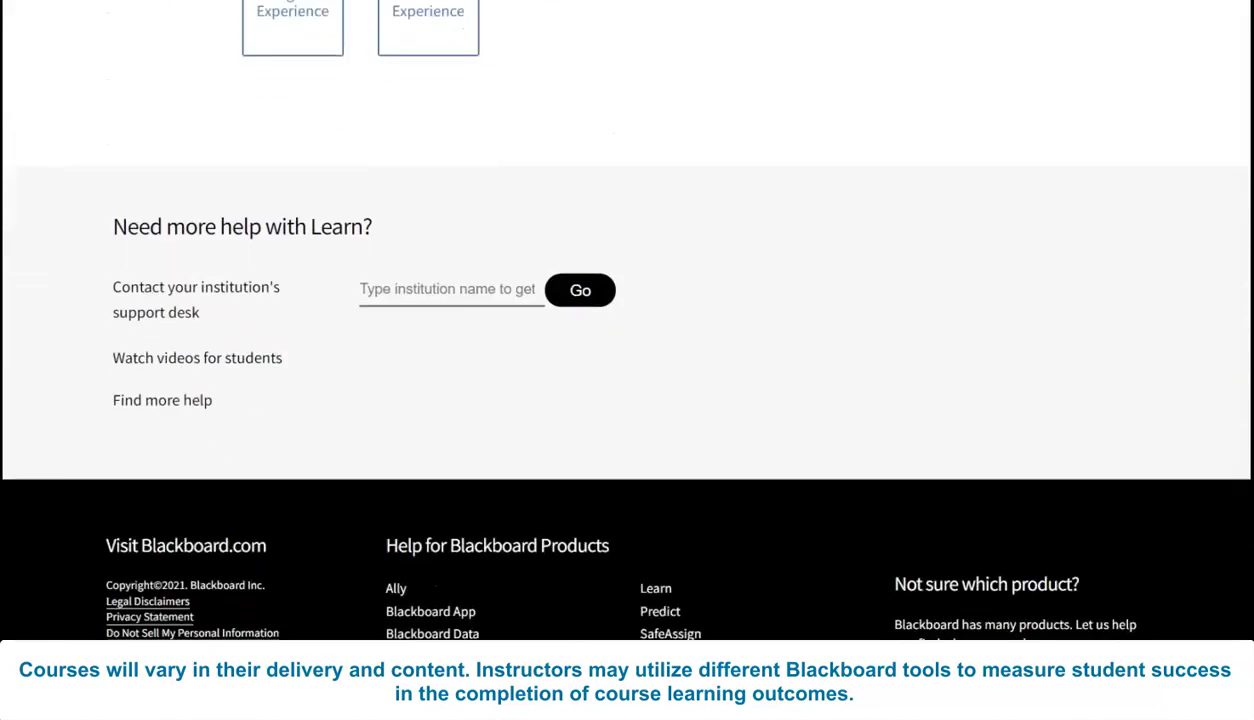
{"action": "scroll", "coordinate": [627, 320], "scroll_direction": "down", "scroll_amount": 1}
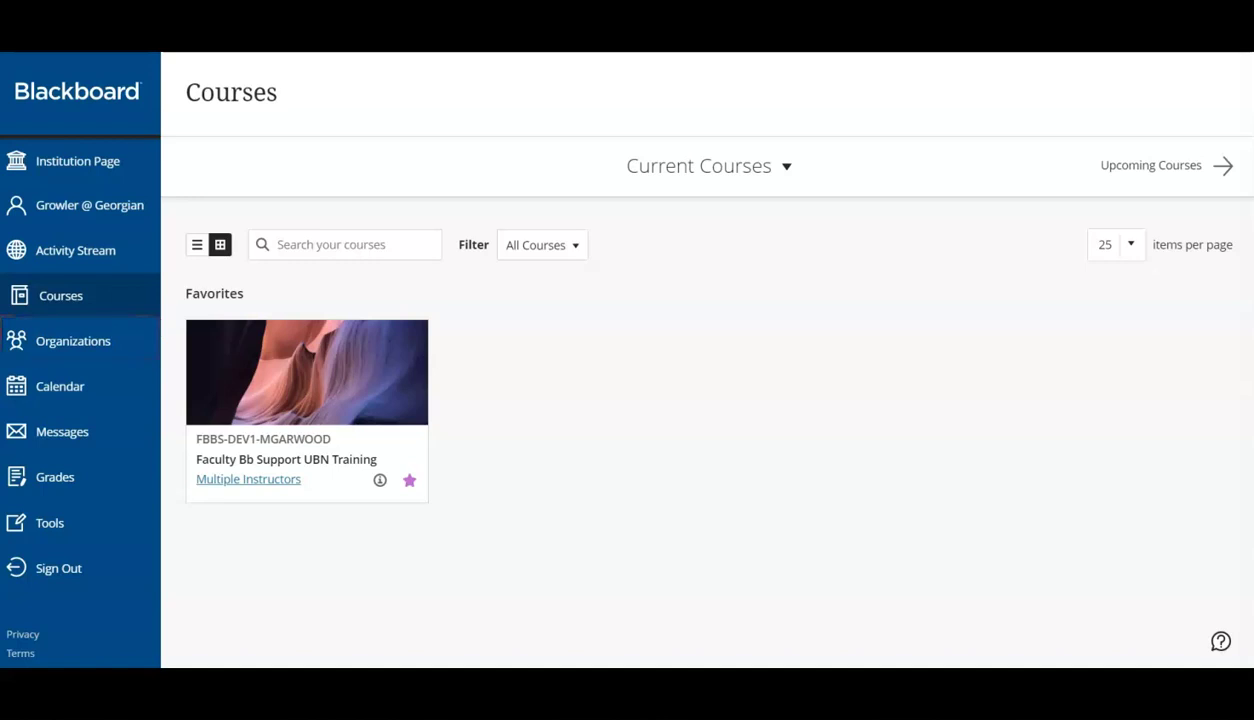
Step: Open the Calendar, switch it to Month view, and check the Due Dates list
{"action": "left_click", "coordinate": [115, 298]}
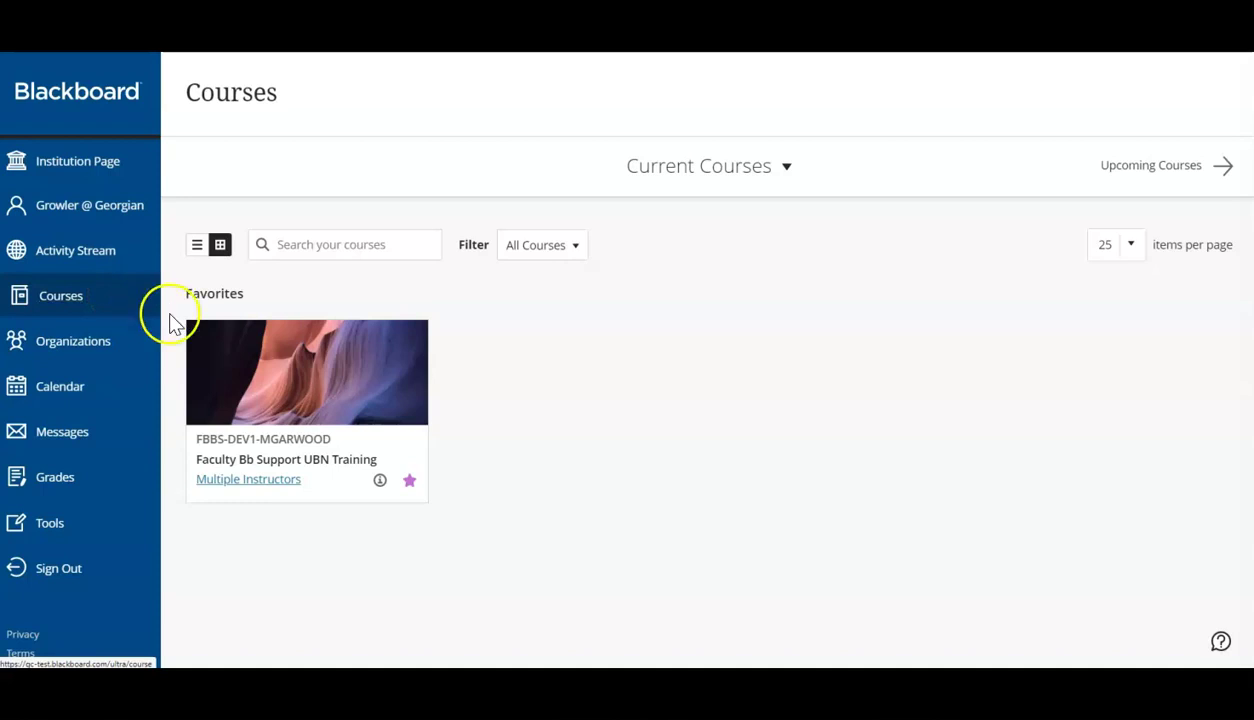
{"action": "left_click", "coordinate": [125, 390]}
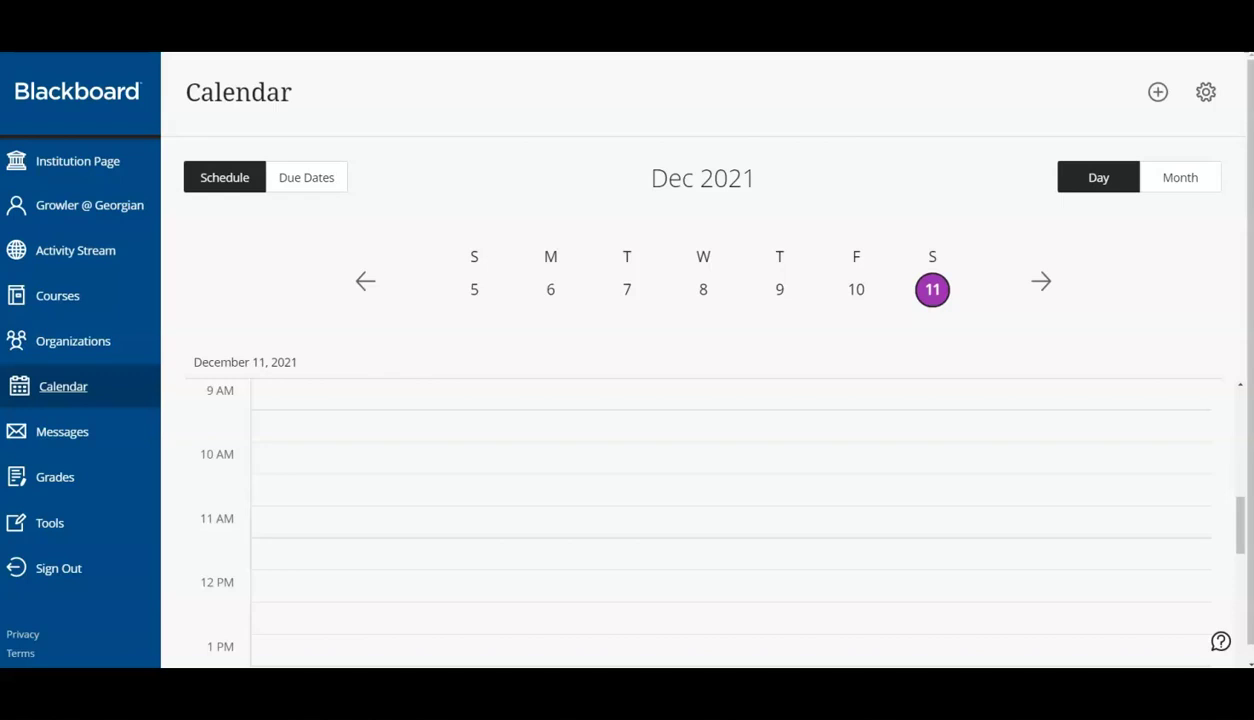
{"action": "left_click", "coordinate": [1036, 218]}
{"action": "left_click", "coordinate": [1100, 208]}
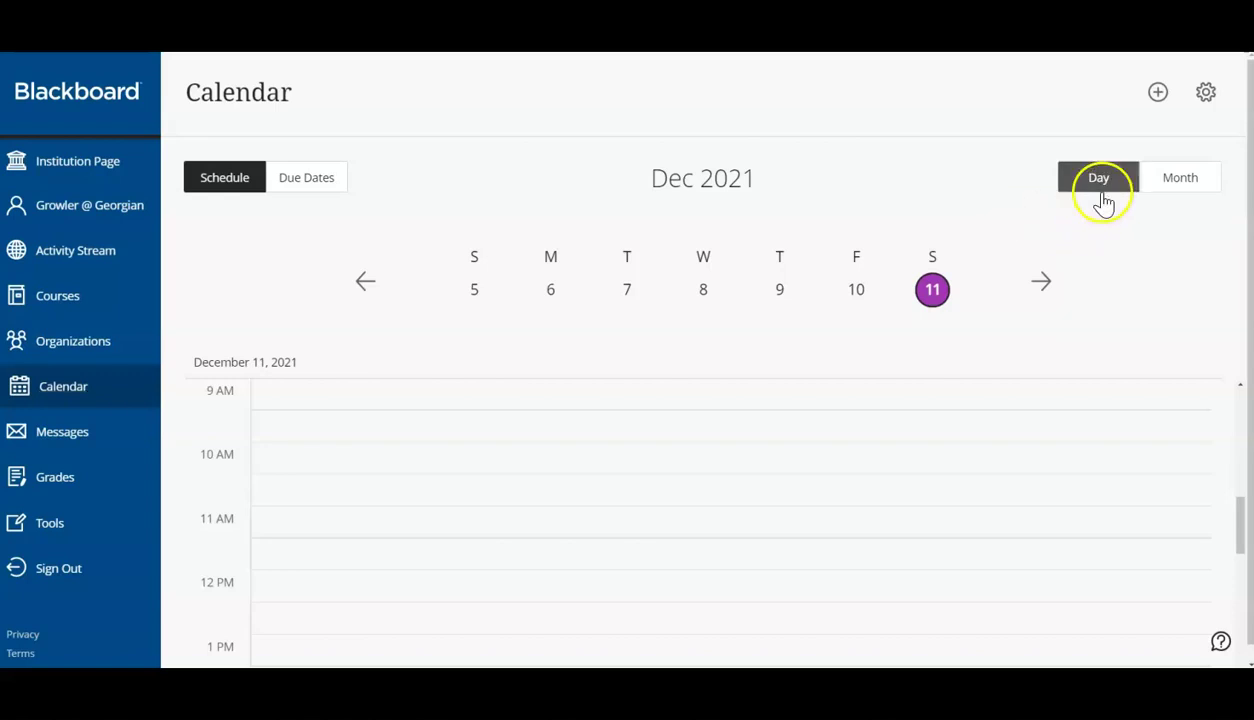
{"action": "left_click", "coordinate": [1181, 199]}
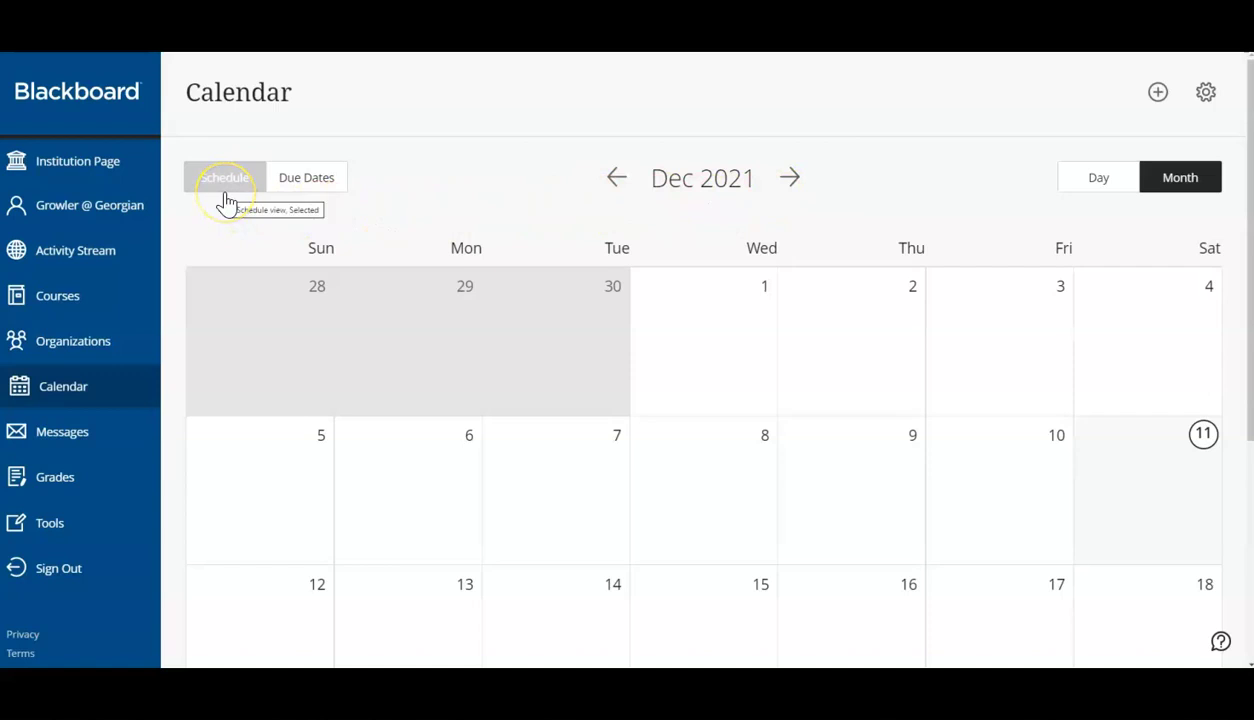
{"action": "left_click", "coordinate": [308, 200]}
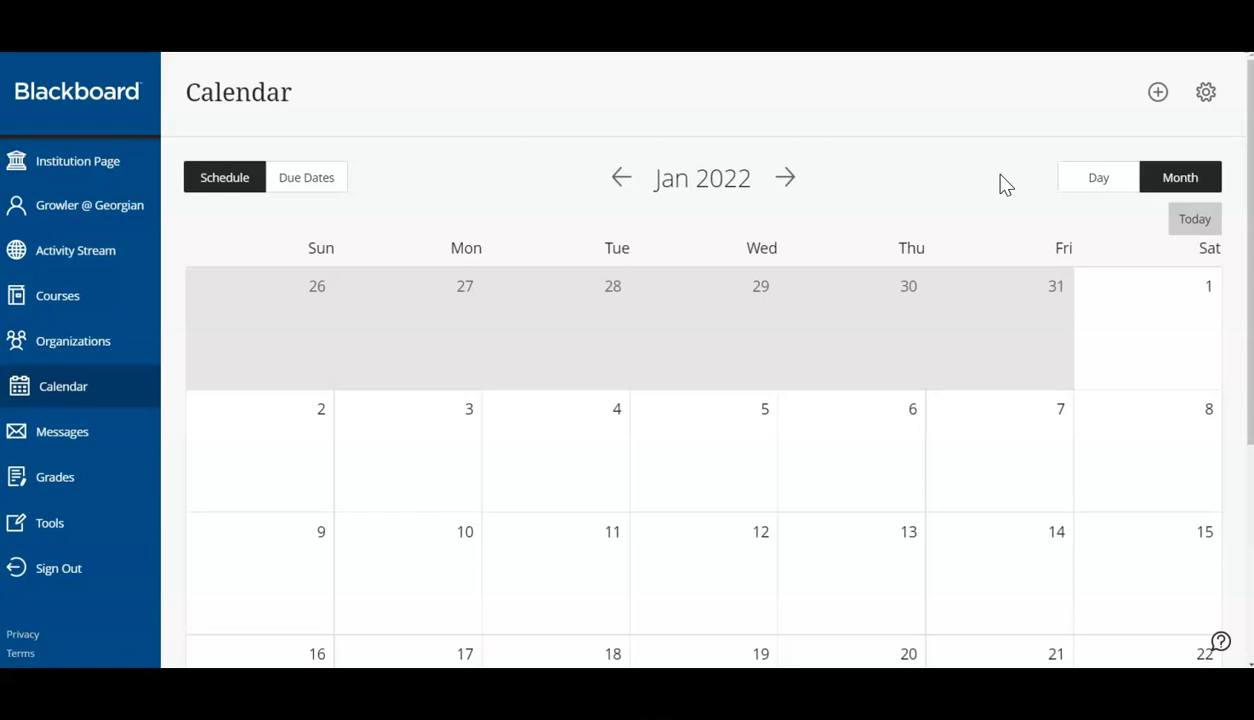
Step: Start a new personal-calendar event with Add Event from the + menu
{"action": "left_click", "coordinate": [1157, 97]}
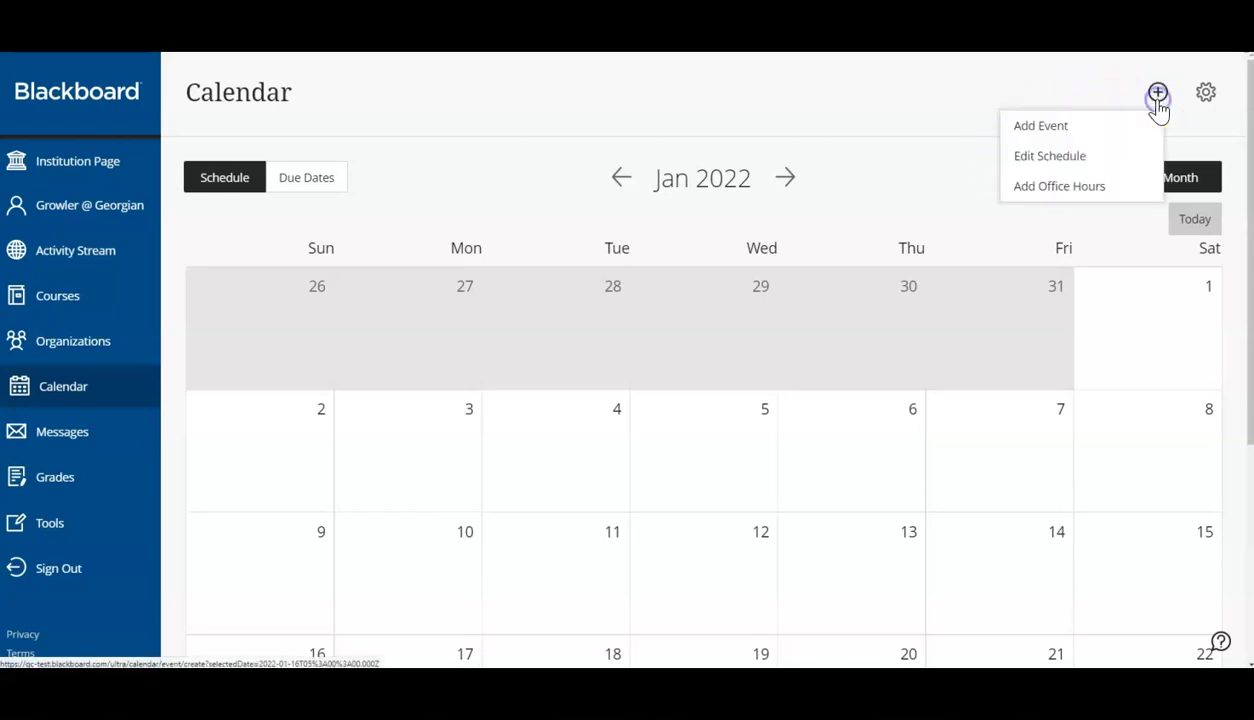
{"action": "left_click", "coordinate": [1112, 126]}
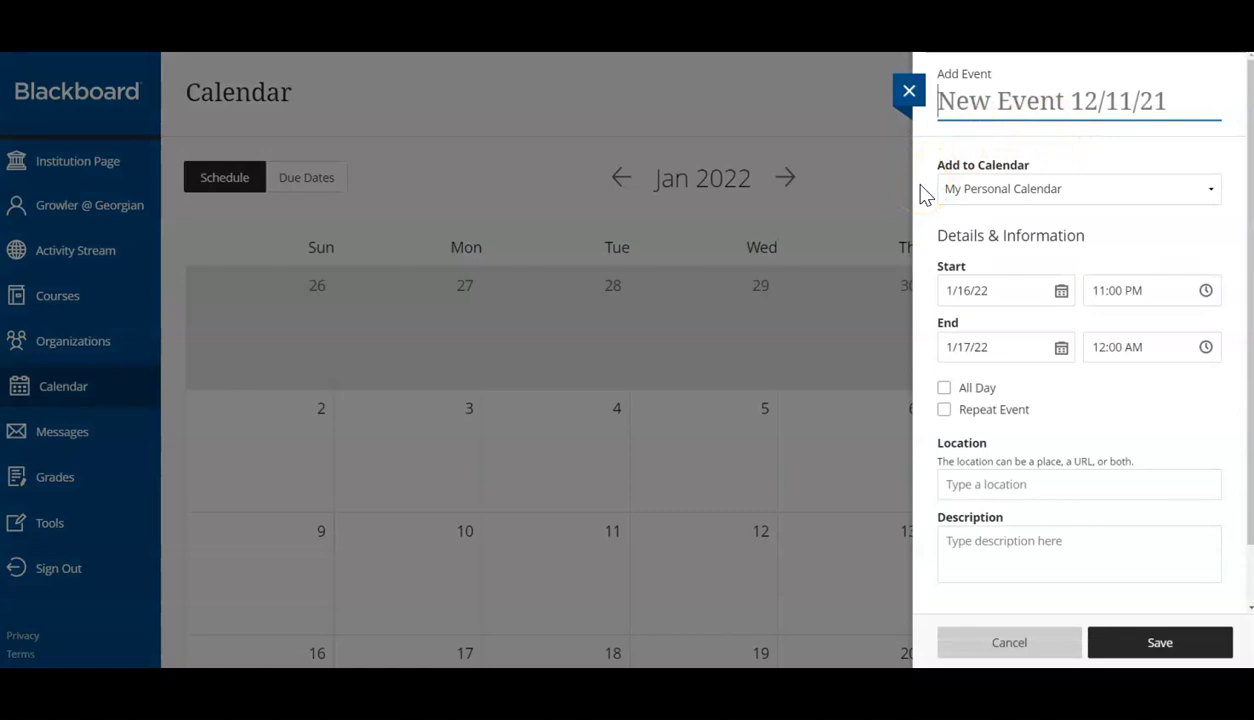
{"action": "left_click", "coordinate": [923, 195]}
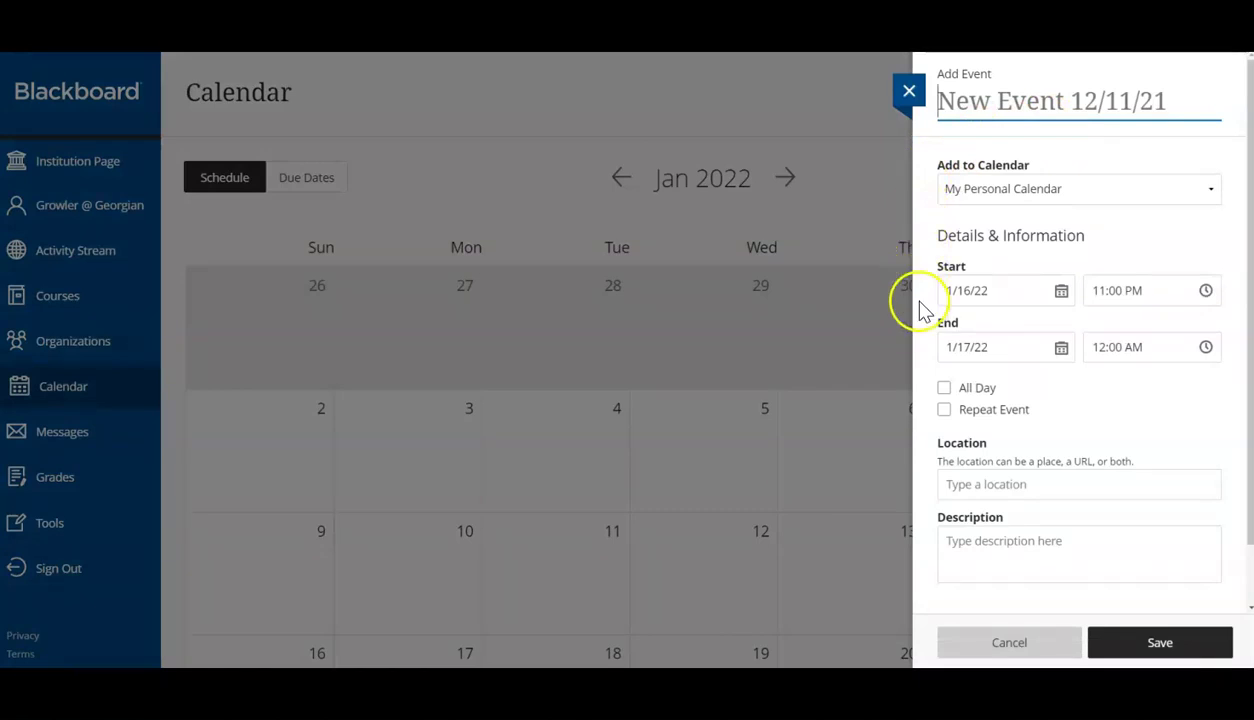
Step: Turn Repeat Event on then off, and close the form back to December 2021
{"action": "left_click", "coordinate": [944, 410]}
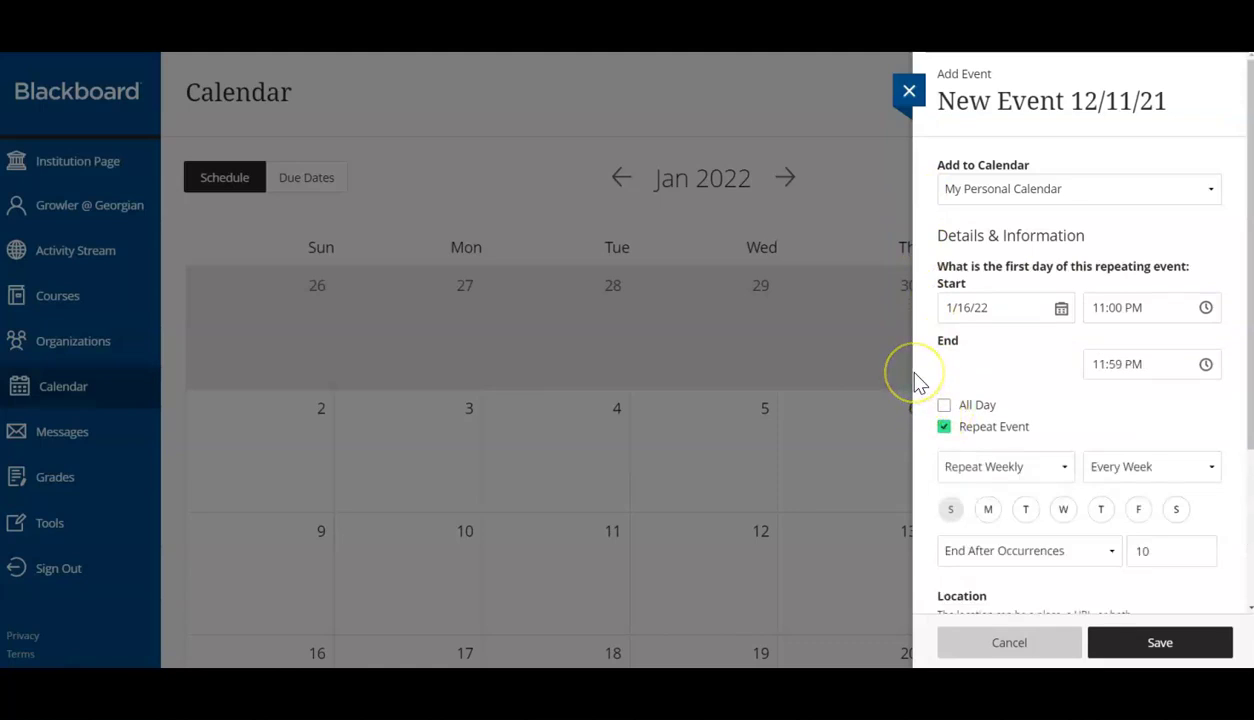
{"action": "left_click", "coordinate": [942, 426]}
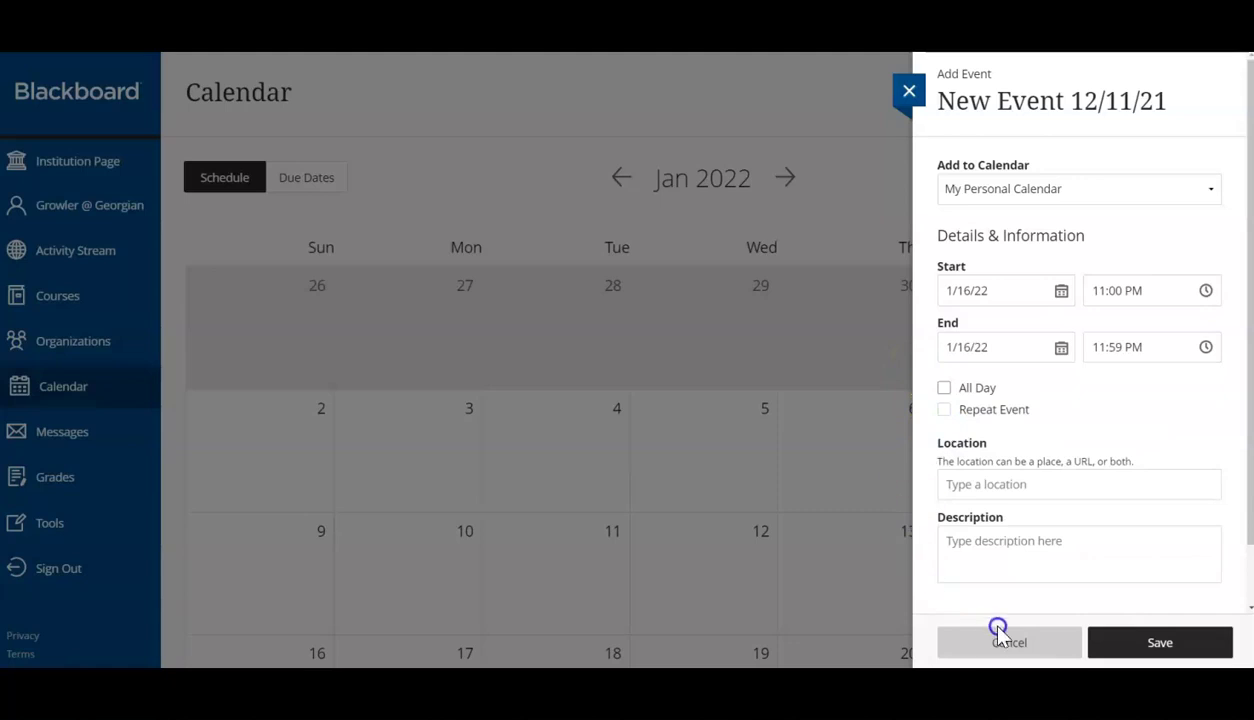
{"action": "left_click", "coordinate": [1210, 650]}
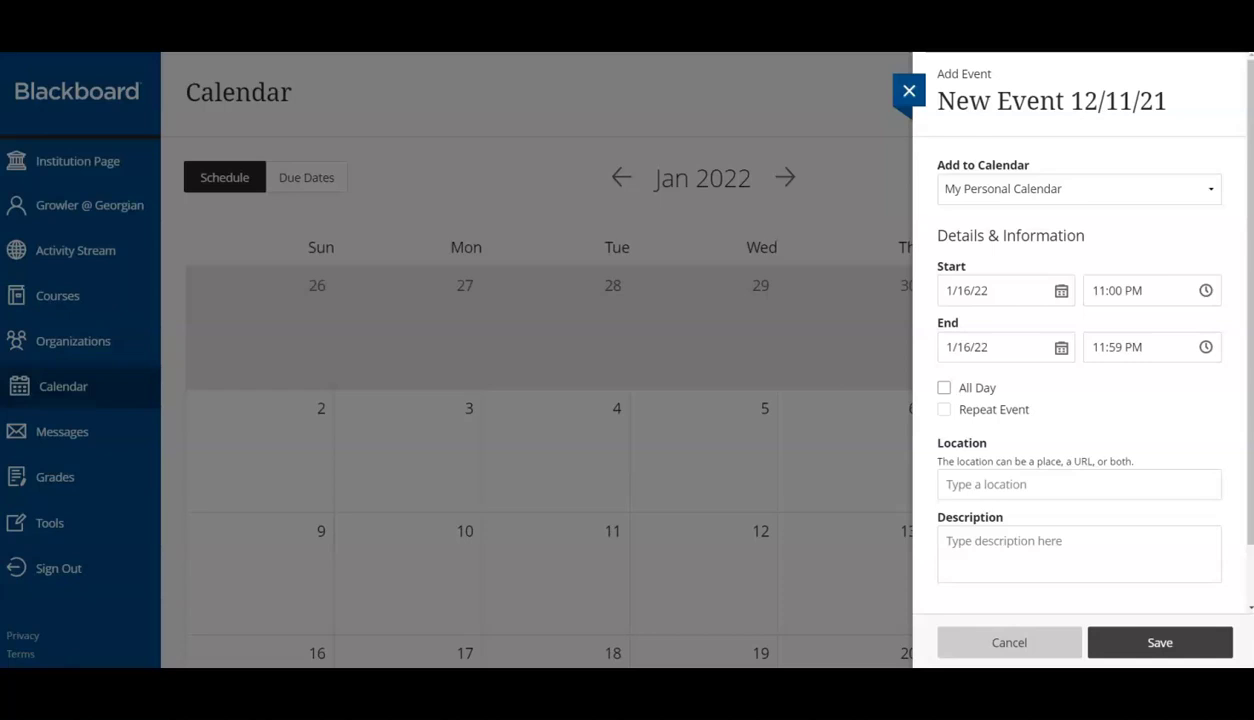
{"action": "left_click", "coordinate": [112, 390]}
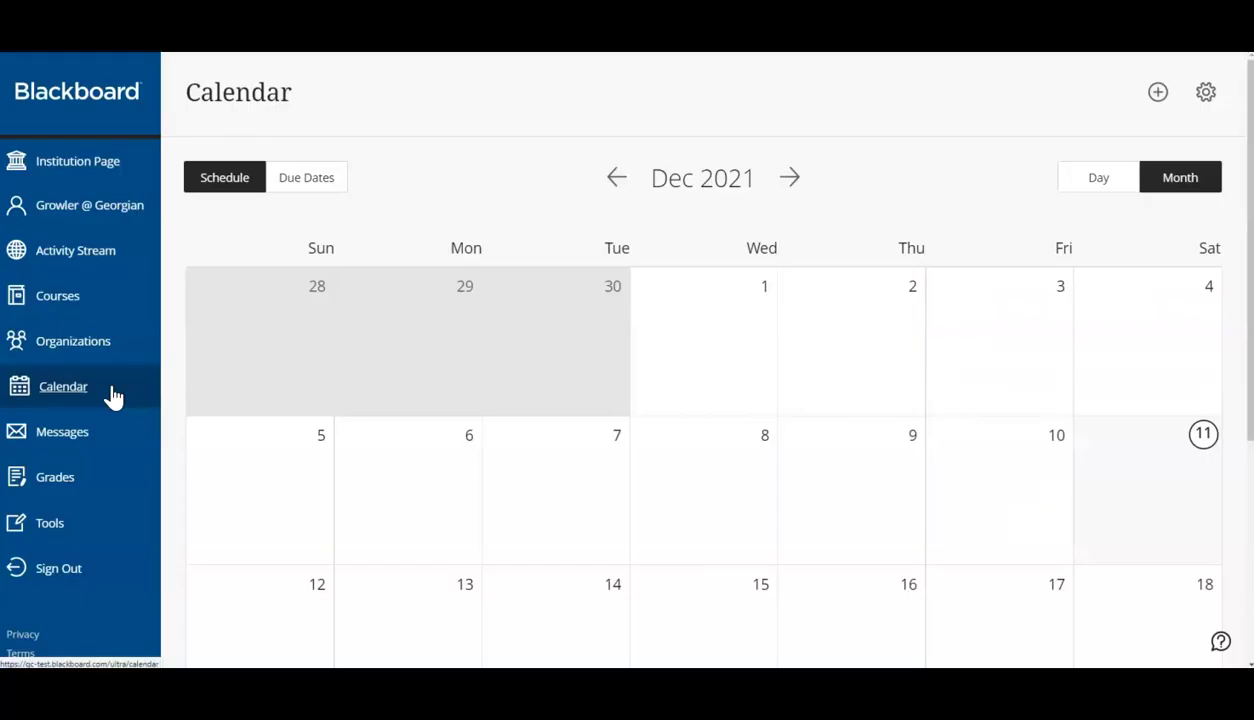
Step: Open Messages for Faculty Bb Support UBN Training and look over the Create Message composer
{"action": "left_click", "coordinate": [116, 442]}
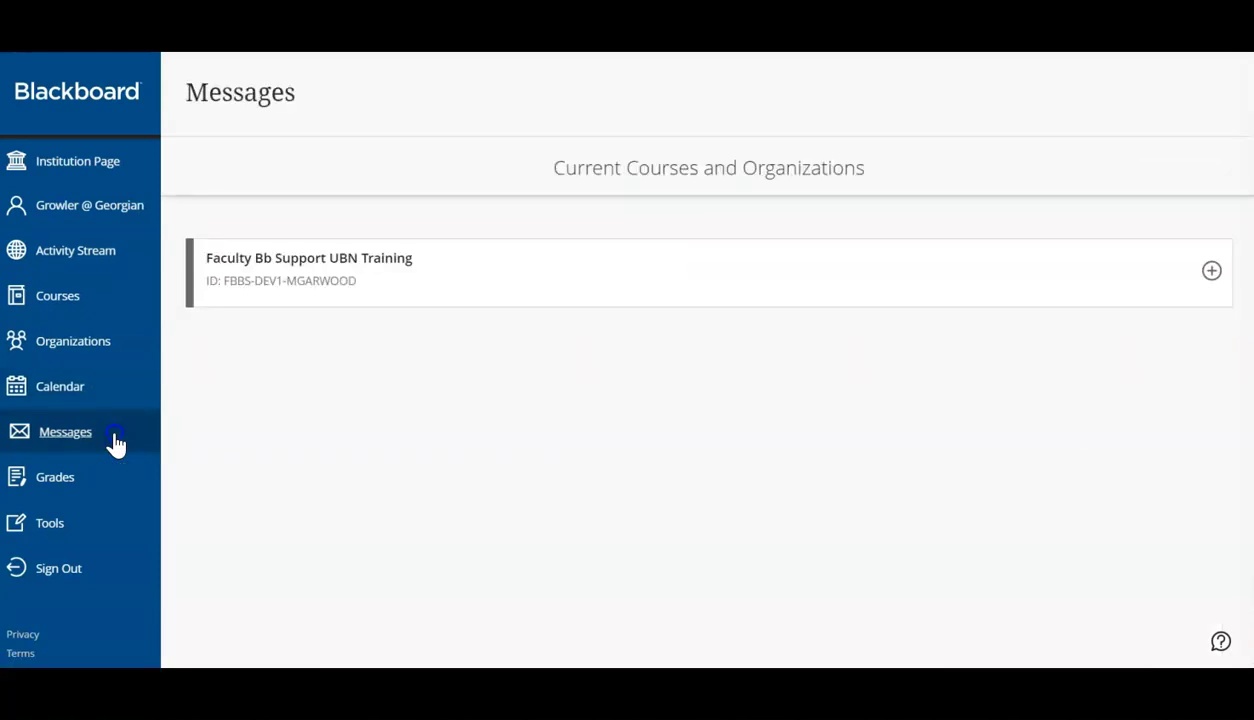
{"action": "left_click", "coordinate": [359, 303]}
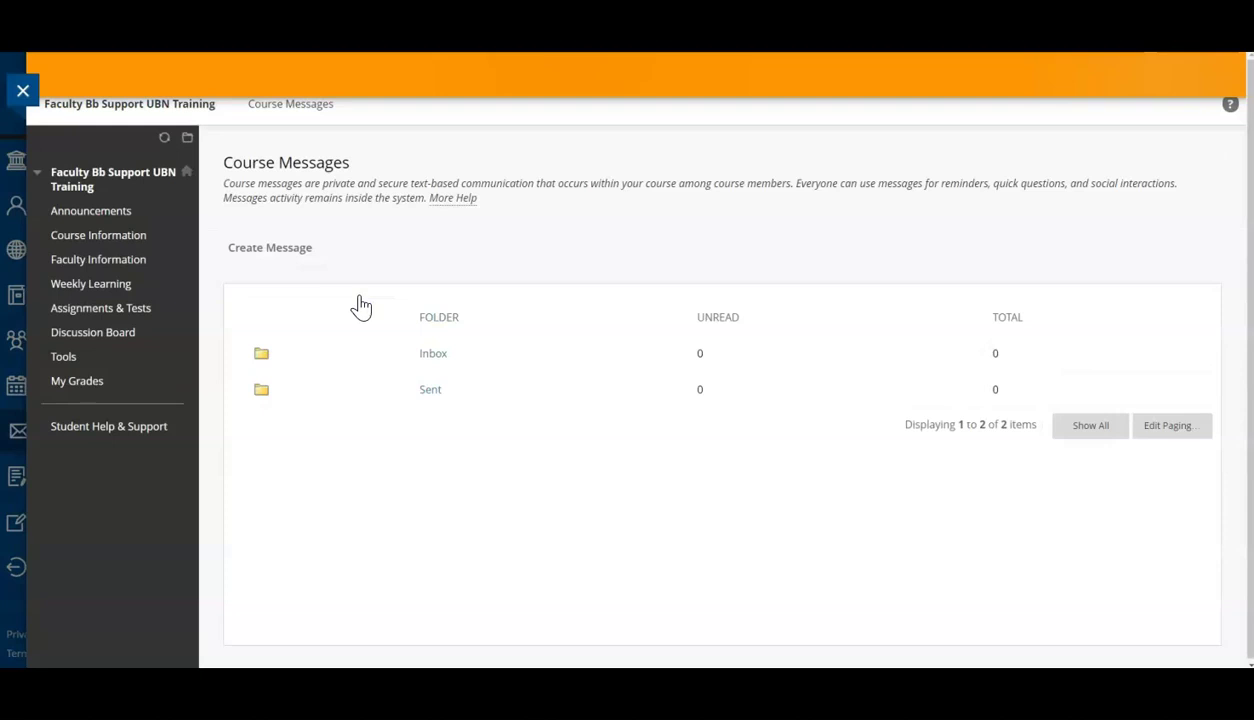
{"action": "left_click", "coordinate": [277, 258]}
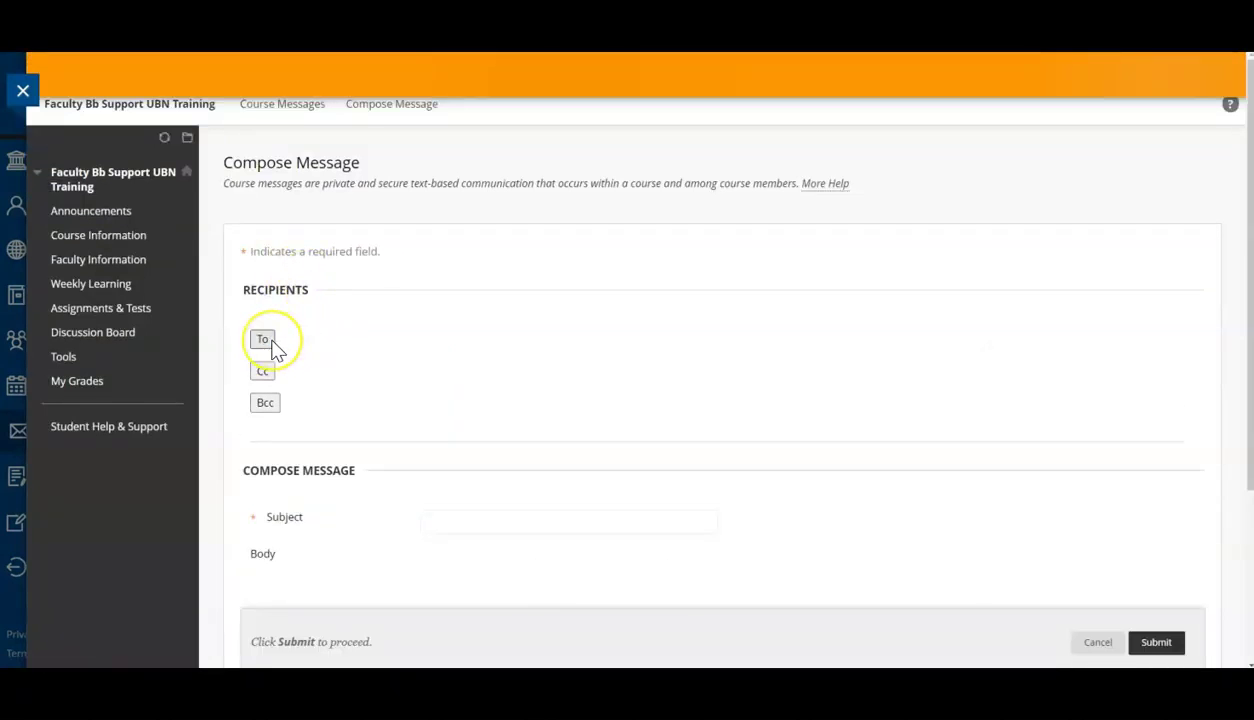
{"action": "scroll", "coordinate": [218, 430], "scroll_direction": "down", "scroll_amount": 1}
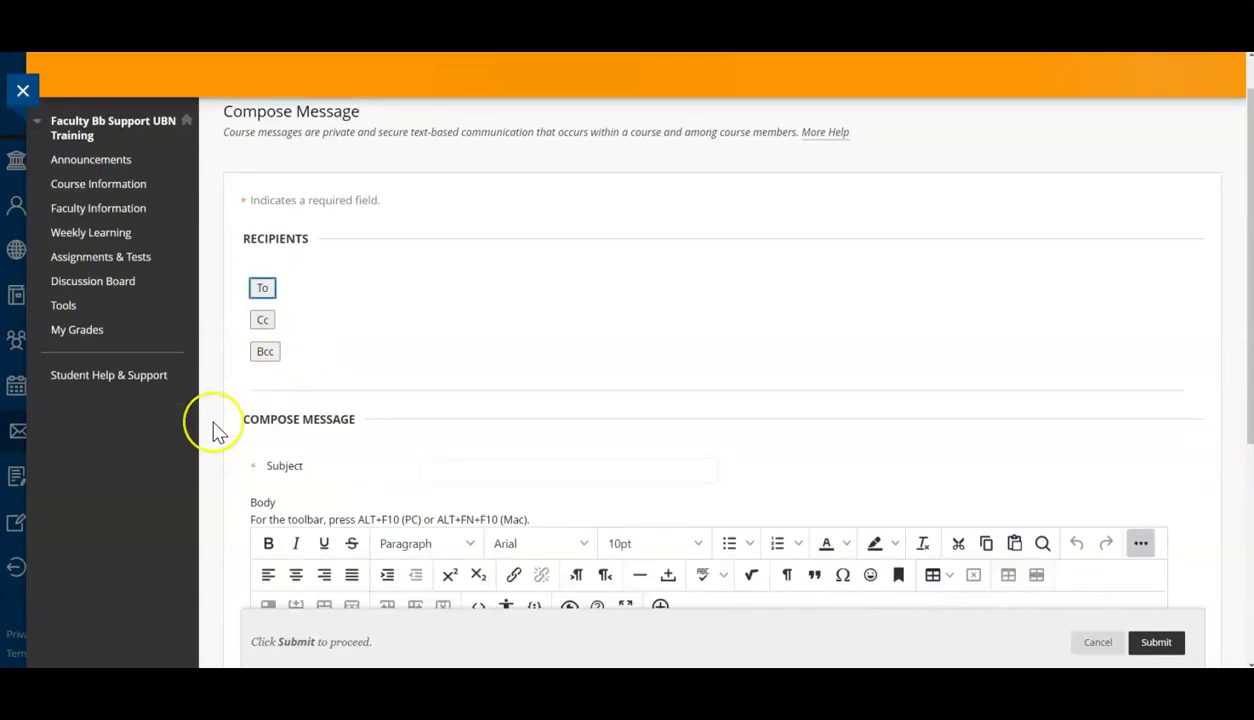
{"action": "scroll", "coordinate": [218, 430], "scroll_direction": "down", "scroll_amount": 3}
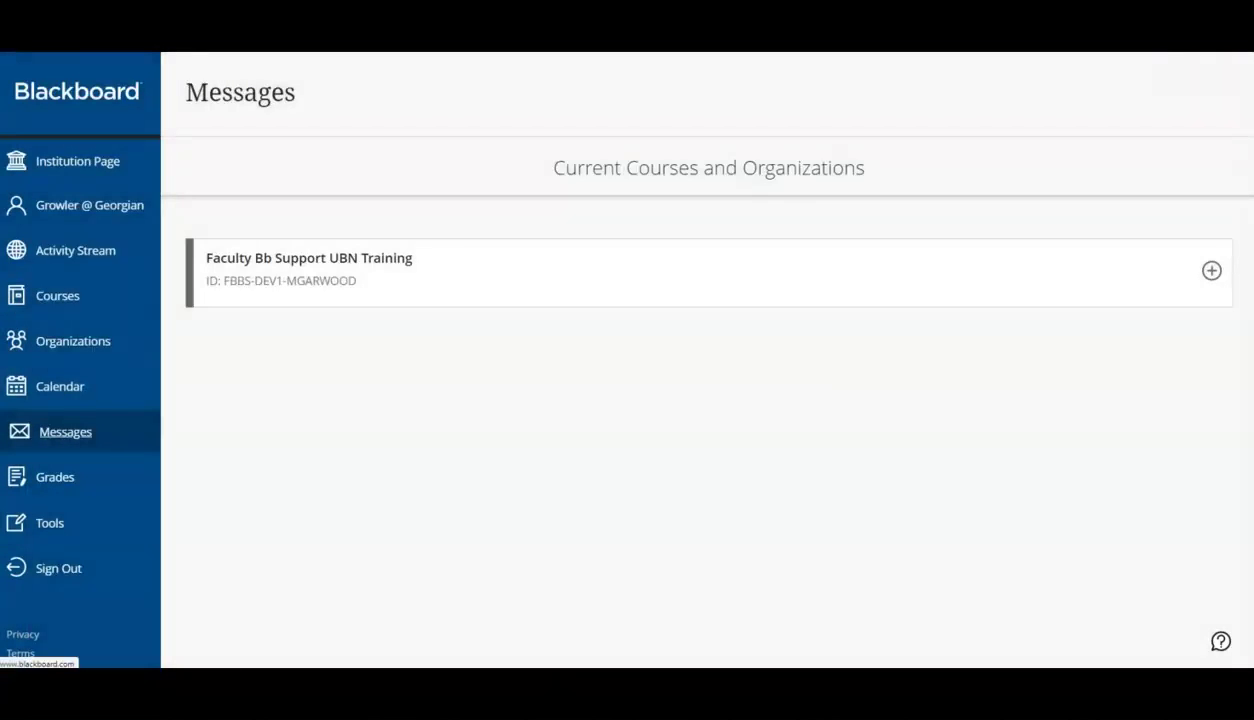
Step: Go to Grades in the sidebar to see grades across all courses
{"action": "left_click", "coordinate": [130, 436]}
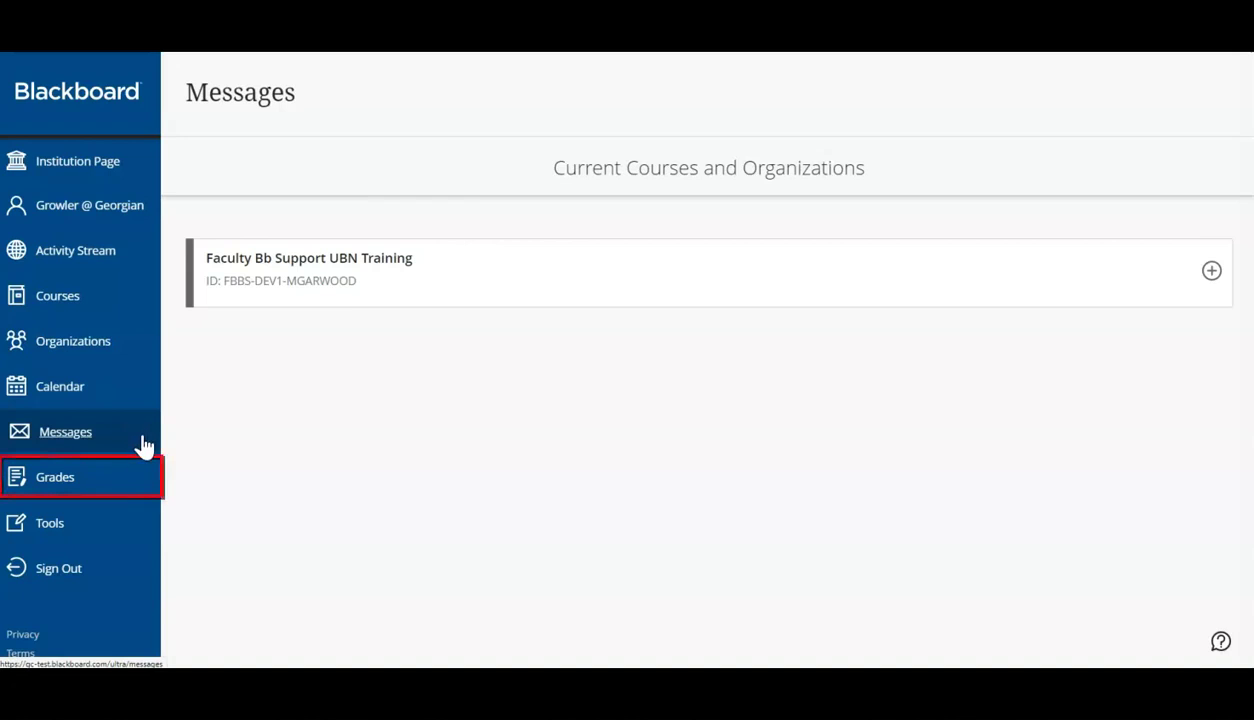
{"action": "left_click", "coordinate": [147, 460]}
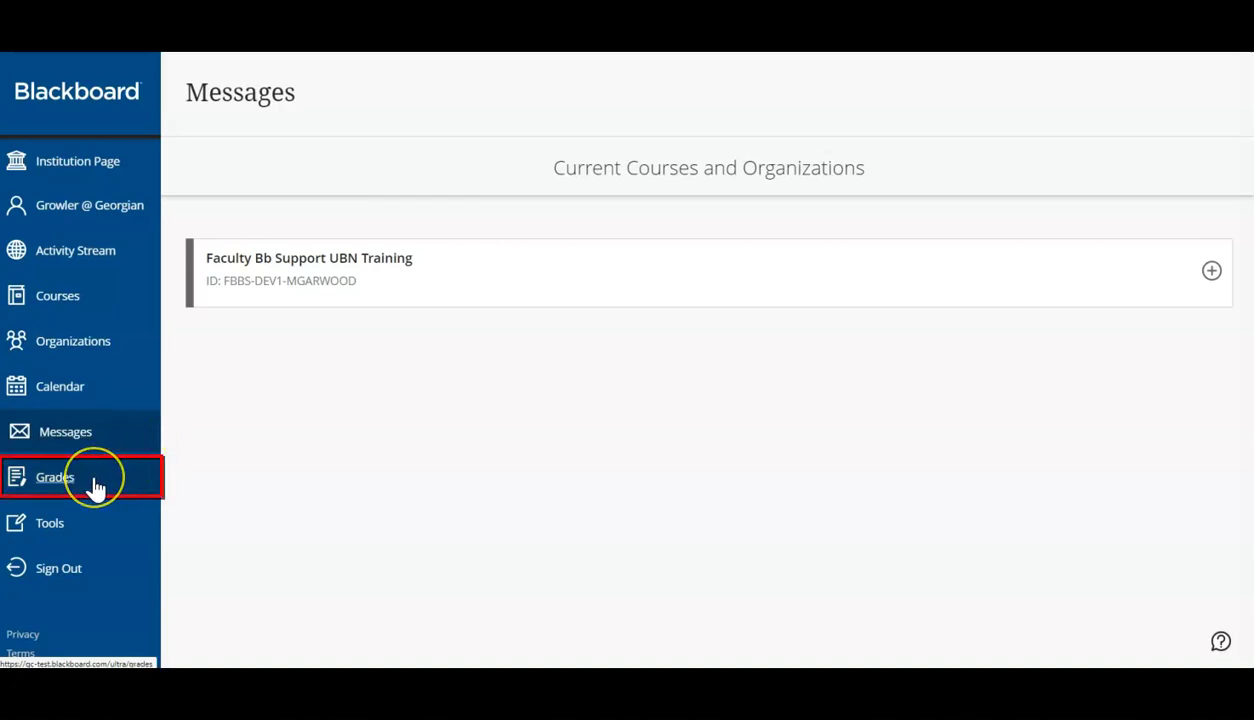